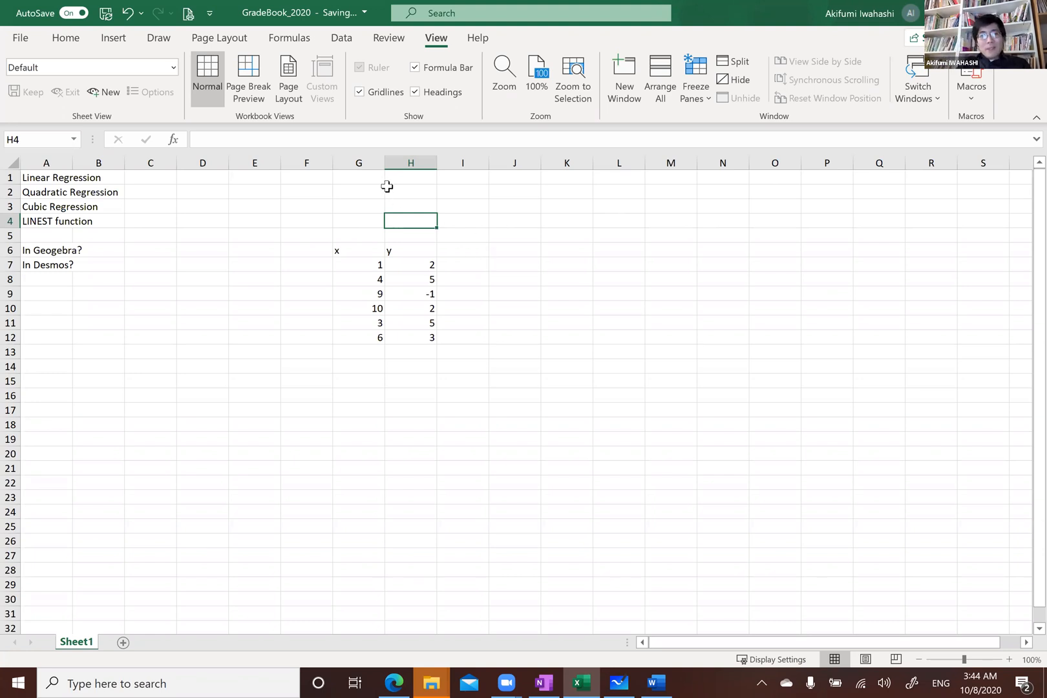
Insert a scatter chart of the x and y data in G6:H12 and place it beside the table
{"action": "left_click", "coordinate": [530, 299]}
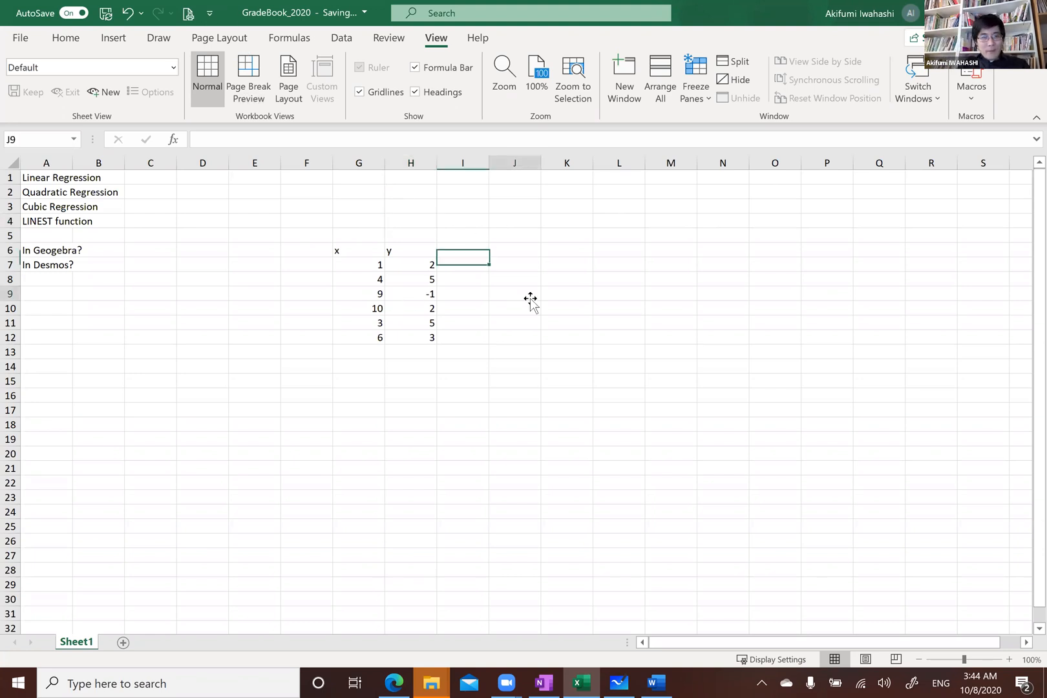
{"action": "left_click", "coordinate": [367, 264]}
{"action": "left_click_drag", "start_coordinate": [367, 264], "coordinate": [405, 340]}
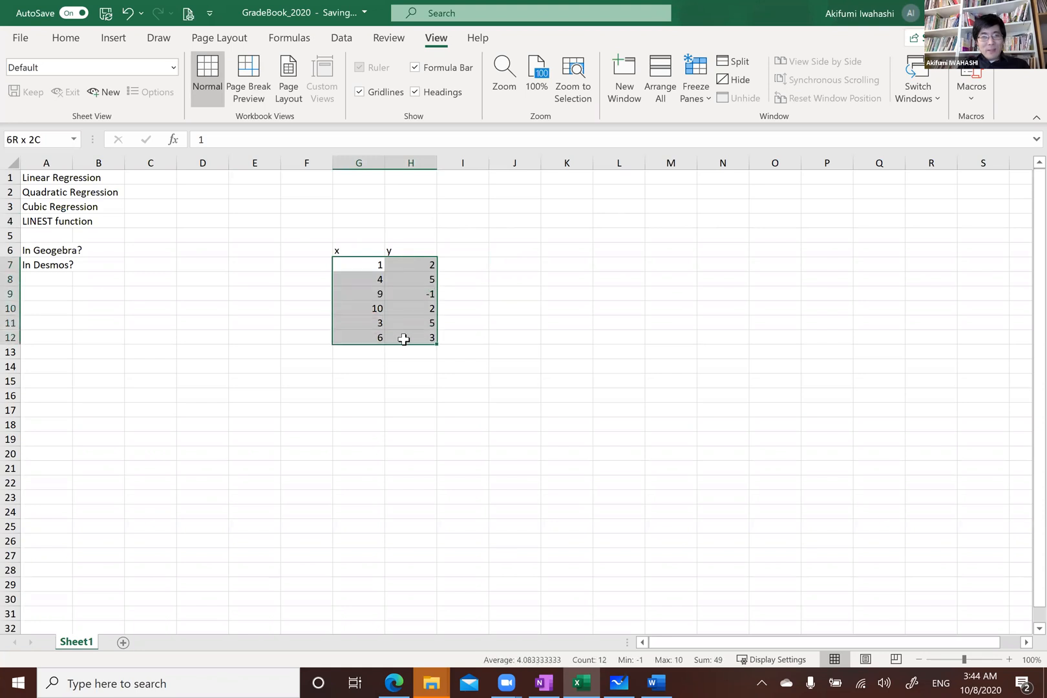
{"action": "left_click", "coordinate": [411, 277]}
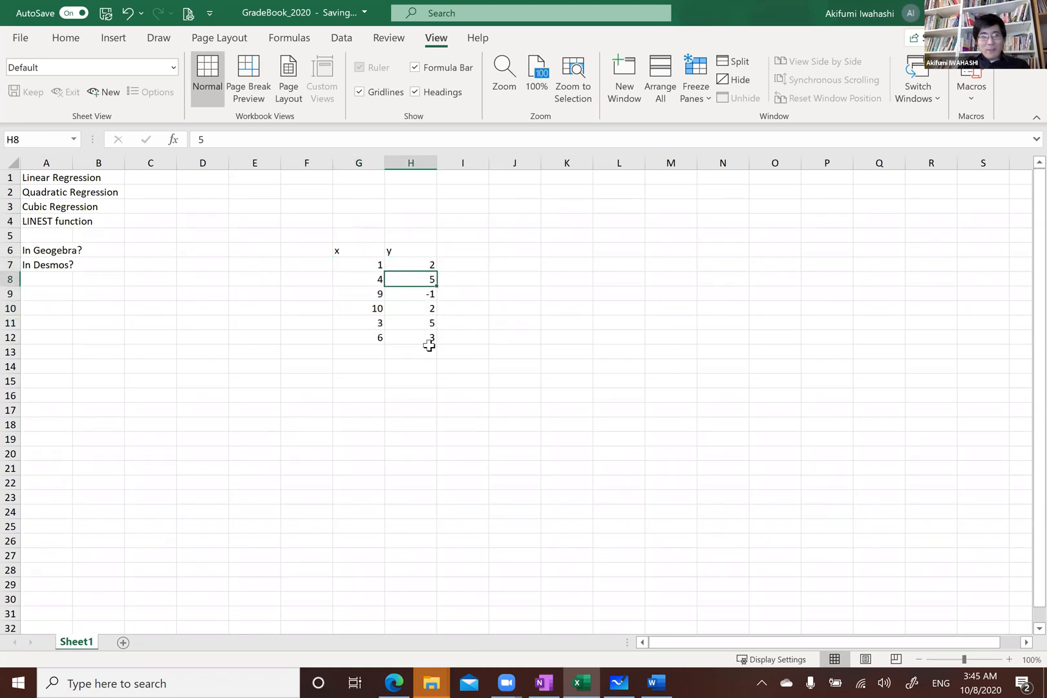
{"action": "left_click", "coordinate": [438, 246]}
{"action": "left_click_drag", "start_coordinate": [354, 250], "coordinate": [398, 331]}
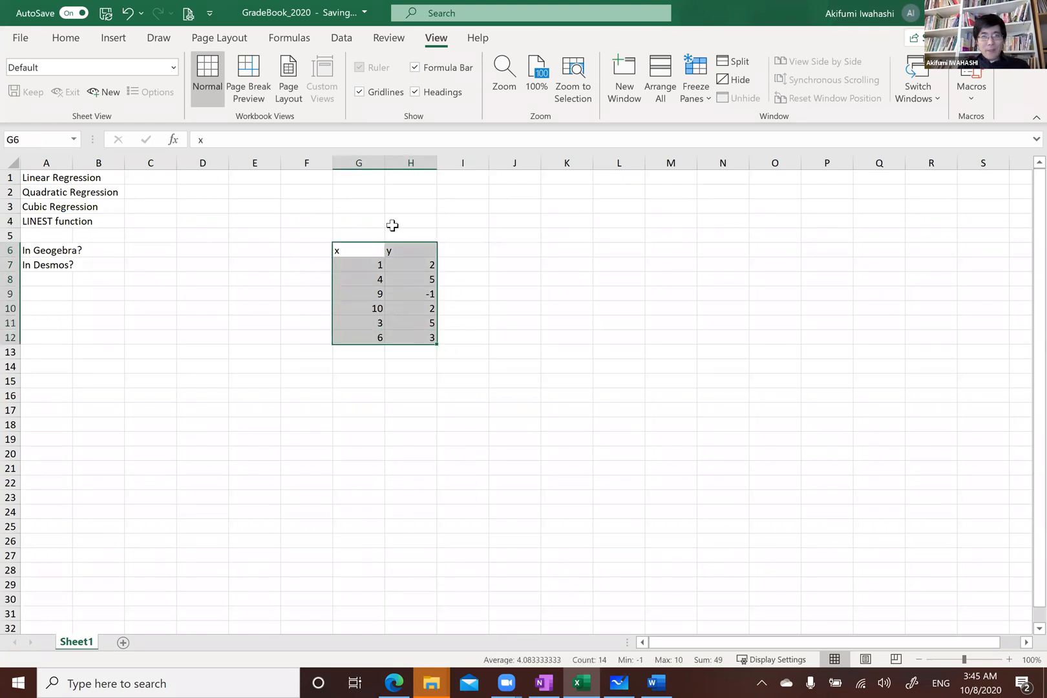
{"action": "left_click", "coordinate": [162, 38]}
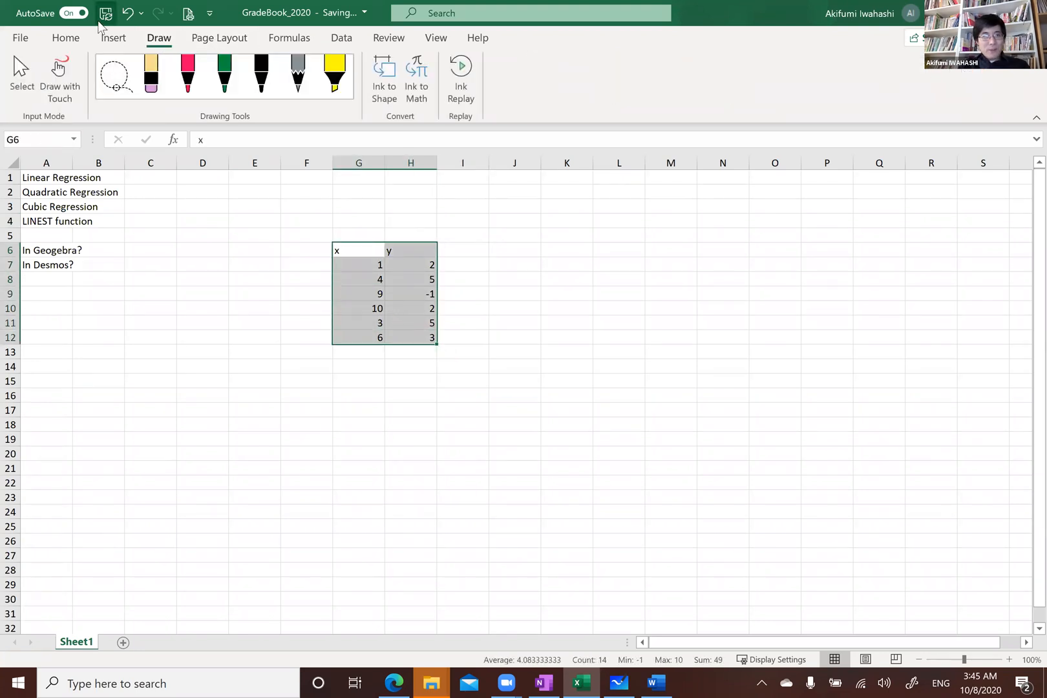
{"action": "left_click", "coordinate": [115, 39]}
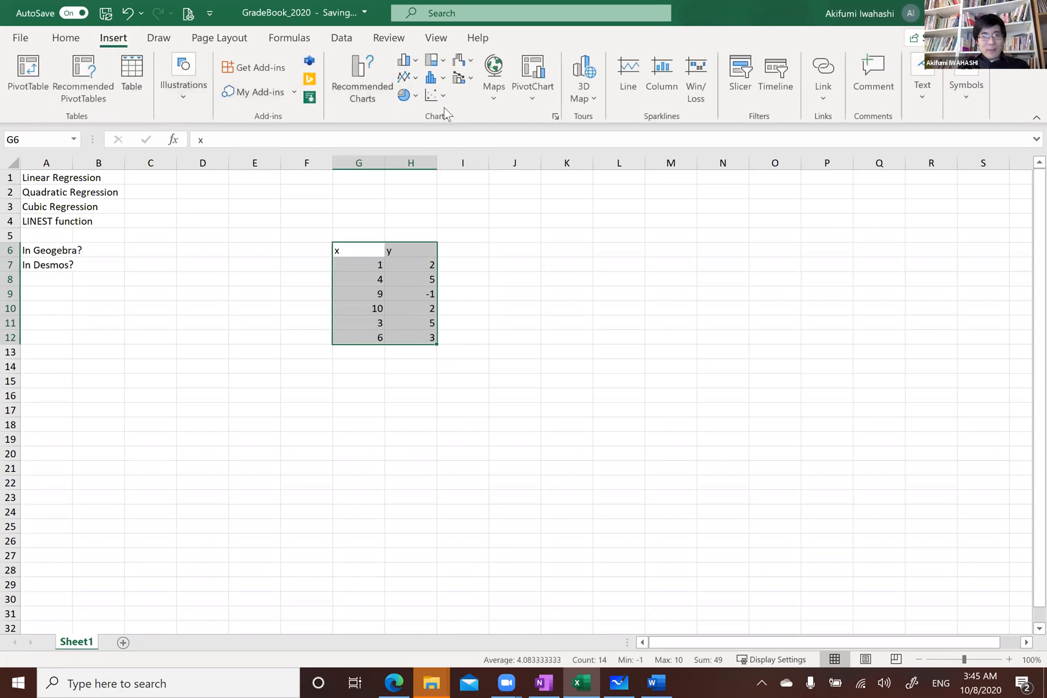
{"action": "left_click", "coordinate": [438, 97]}
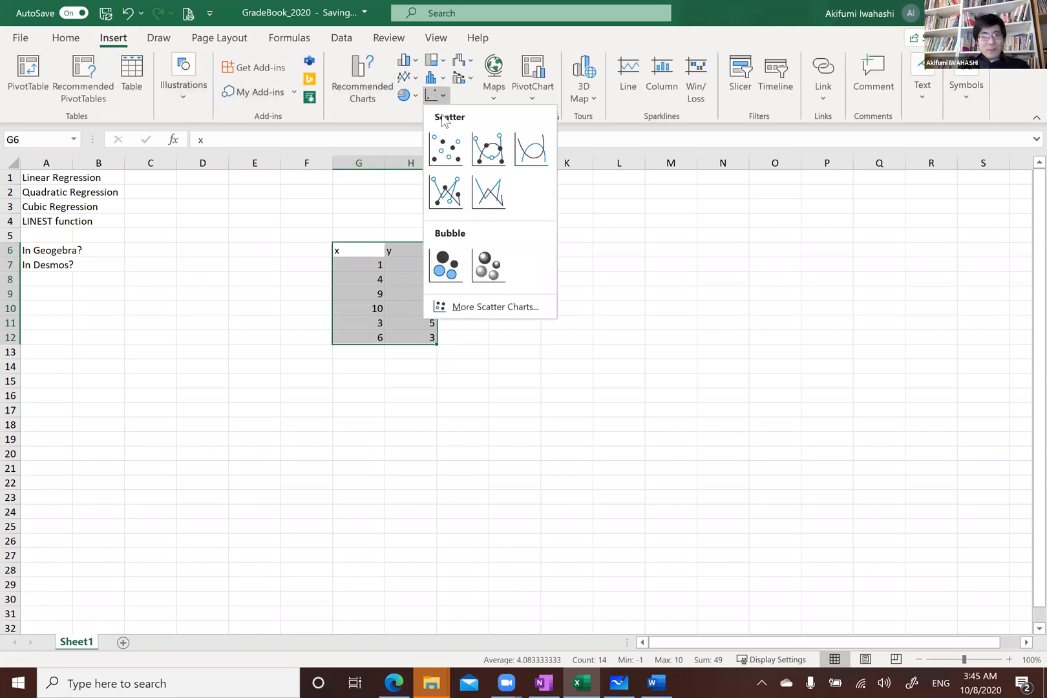
{"action": "left_click", "coordinate": [442, 150]}
{"action": "left_click_drag", "start_coordinate": [573, 317], "coordinate": [709, 256]}
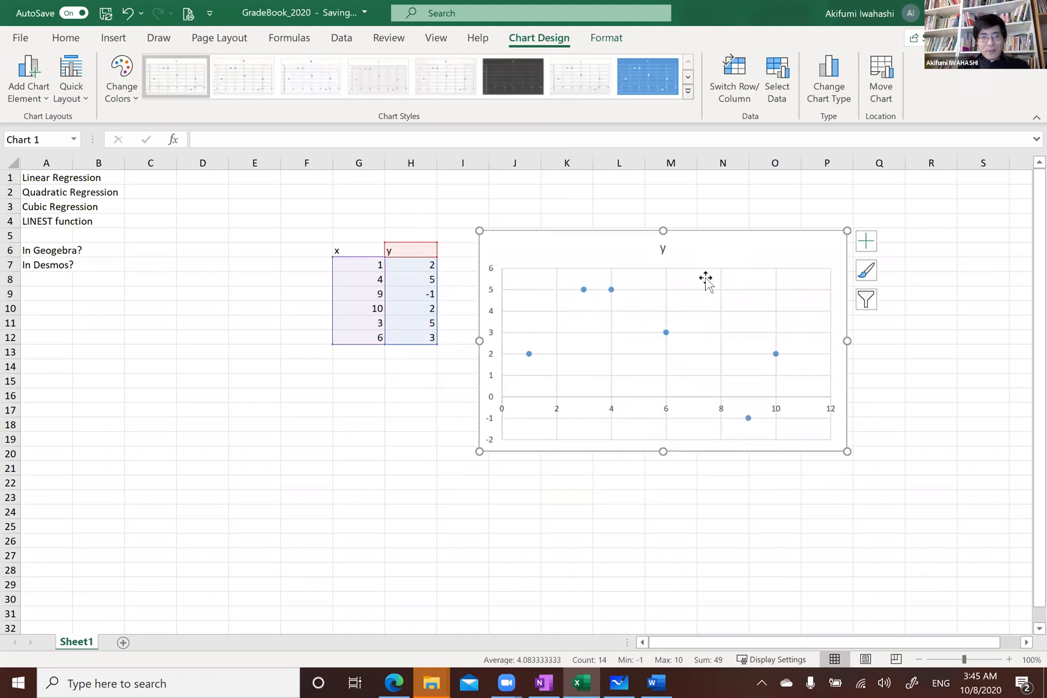
Add a linear trendline to the data series, display its equation and R-squared value, and move that label to the chart's upper right
{"action": "left_click", "coordinate": [585, 288]}
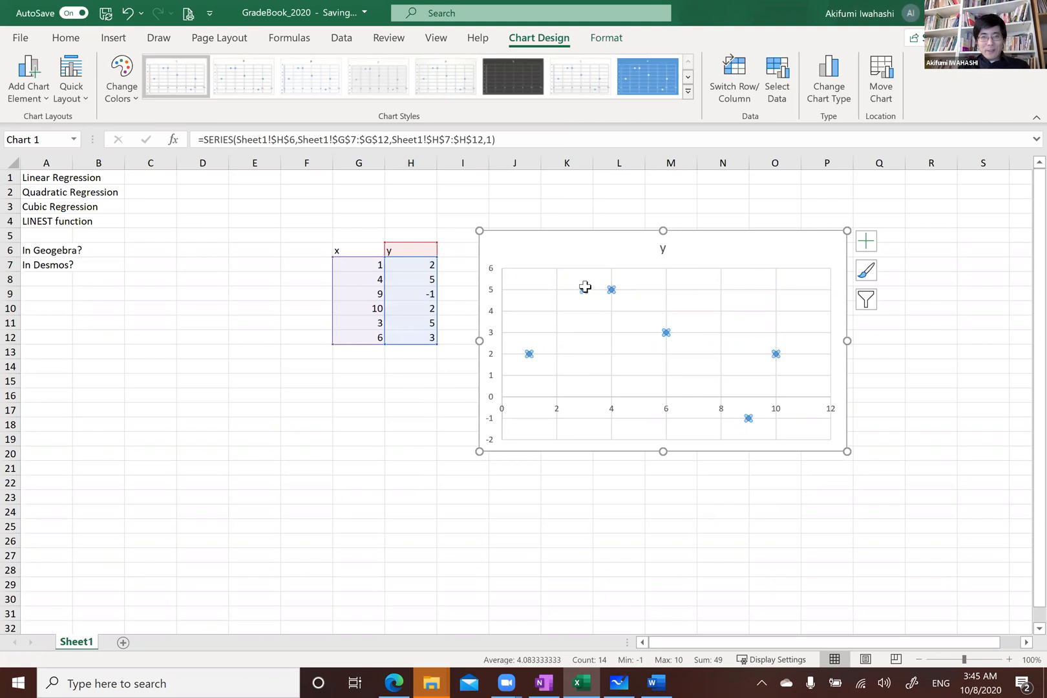
{"action": "right_click", "coordinate": [583, 289]}
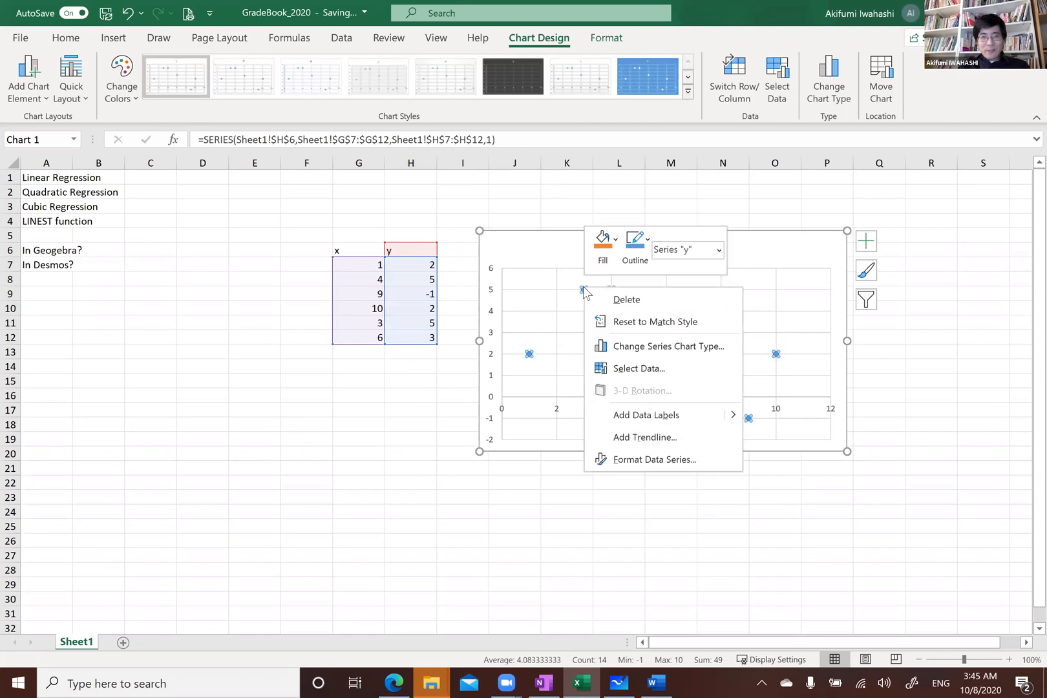
{"action": "left_click", "coordinate": [645, 437]}
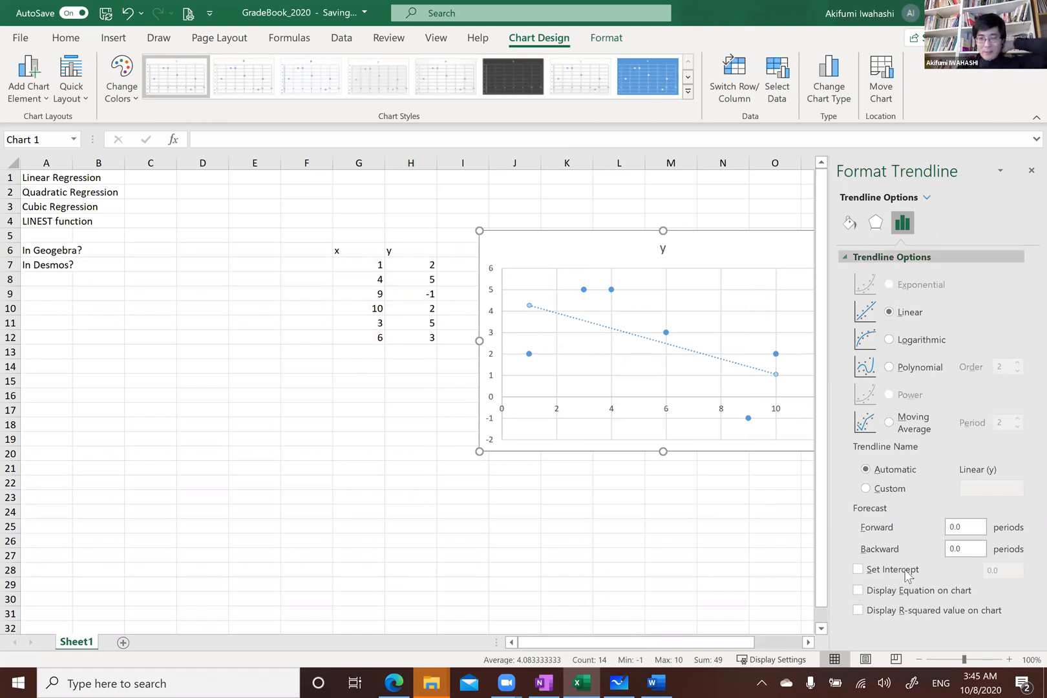
{"action": "left_click", "coordinate": [860, 592]}
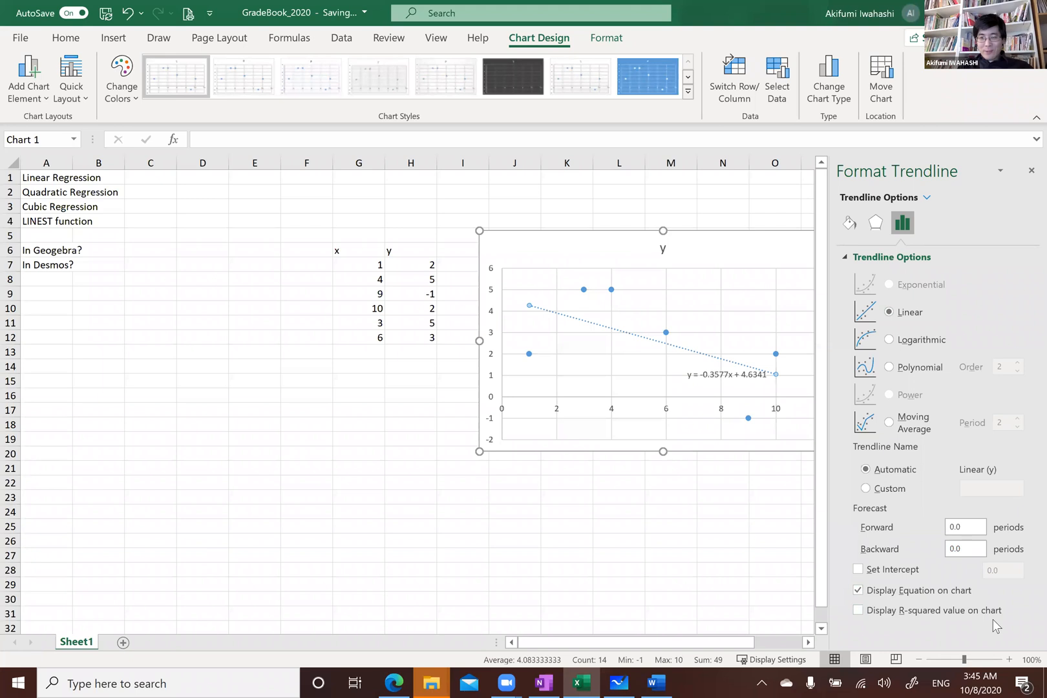
{"action": "left_click", "coordinate": [857, 609]}
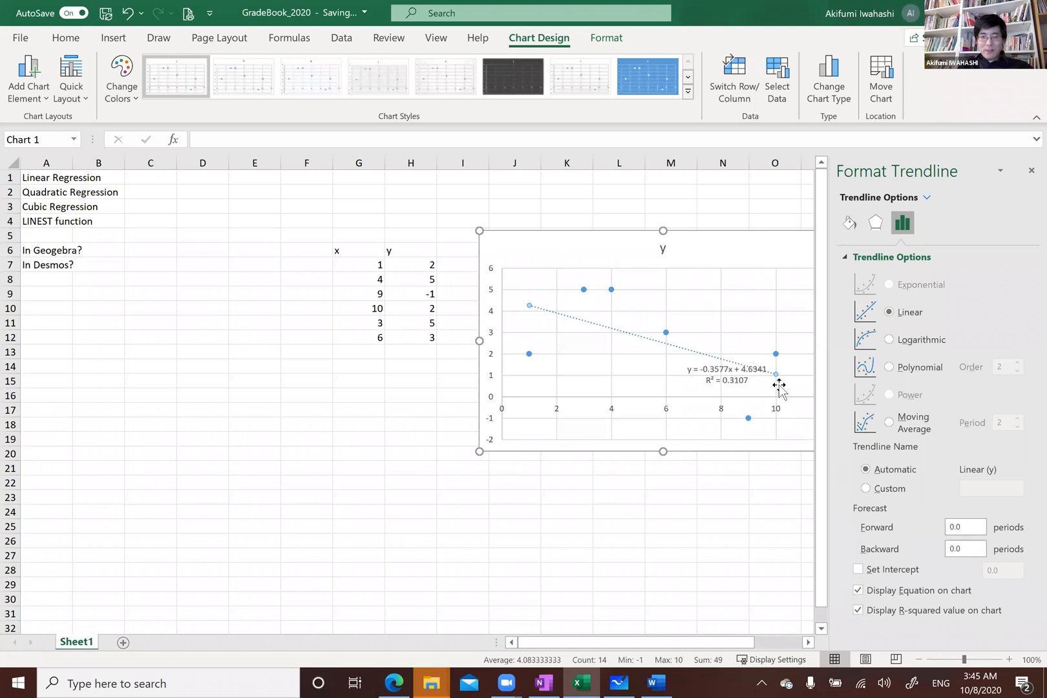
{"action": "left_click", "coordinate": [733, 371]}
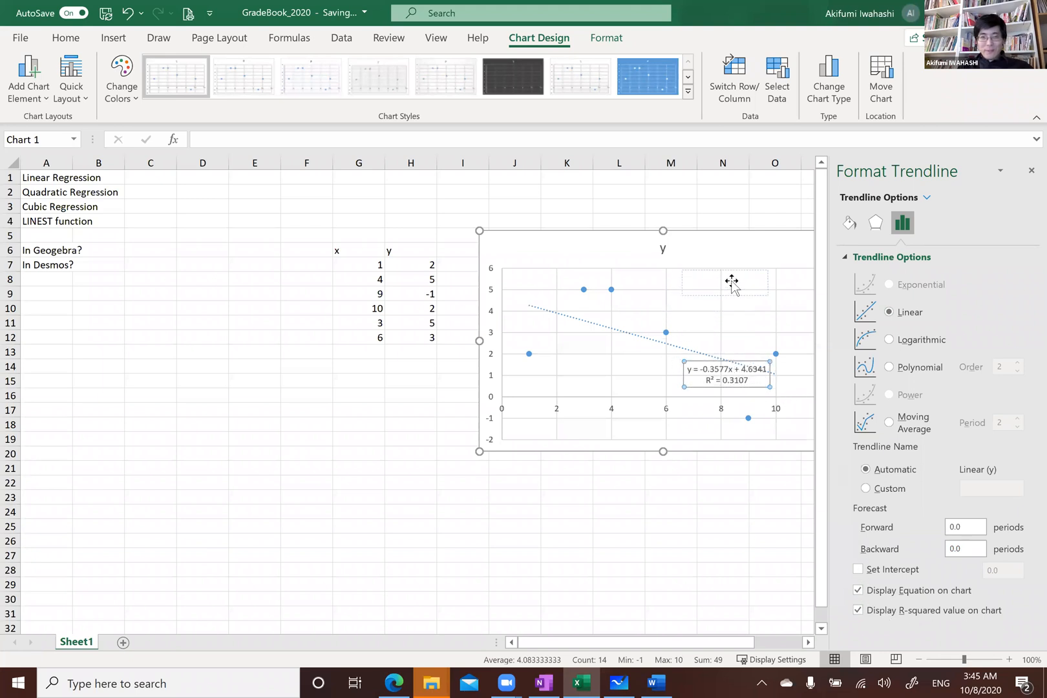
{"action": "left_click_drag", "start_coordinate": [733, 371], "coordinate": [733, 279]}
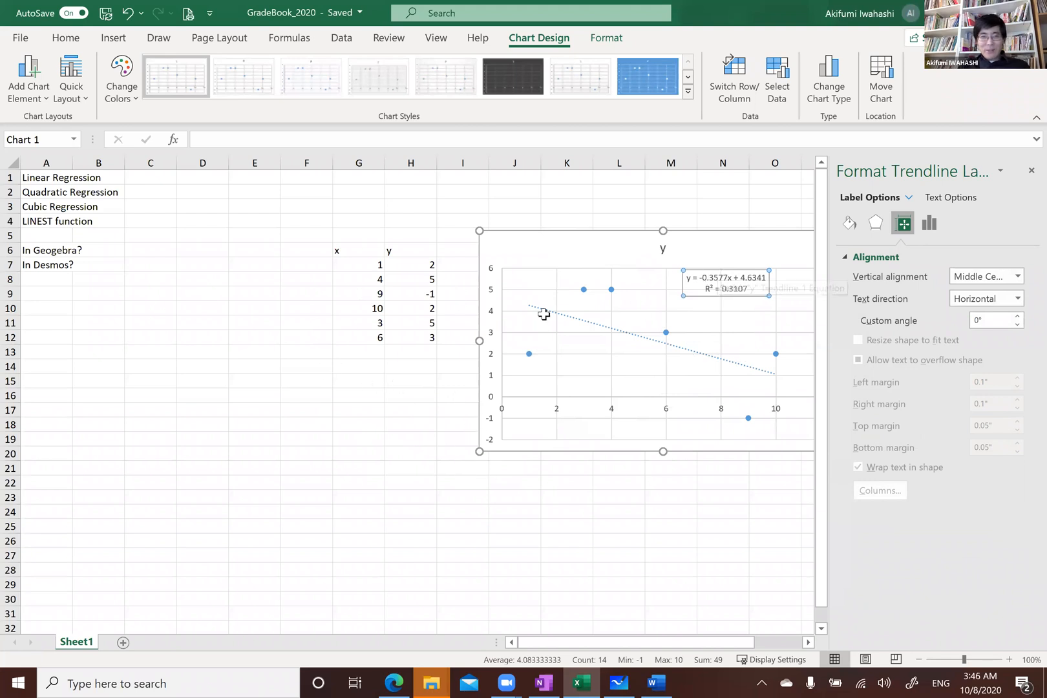
Enter =linest(H7:H12,G7:G12) in F14 to compute the linear regression coefficients
{"action": "left_click", "coordinate": [305, 366]}
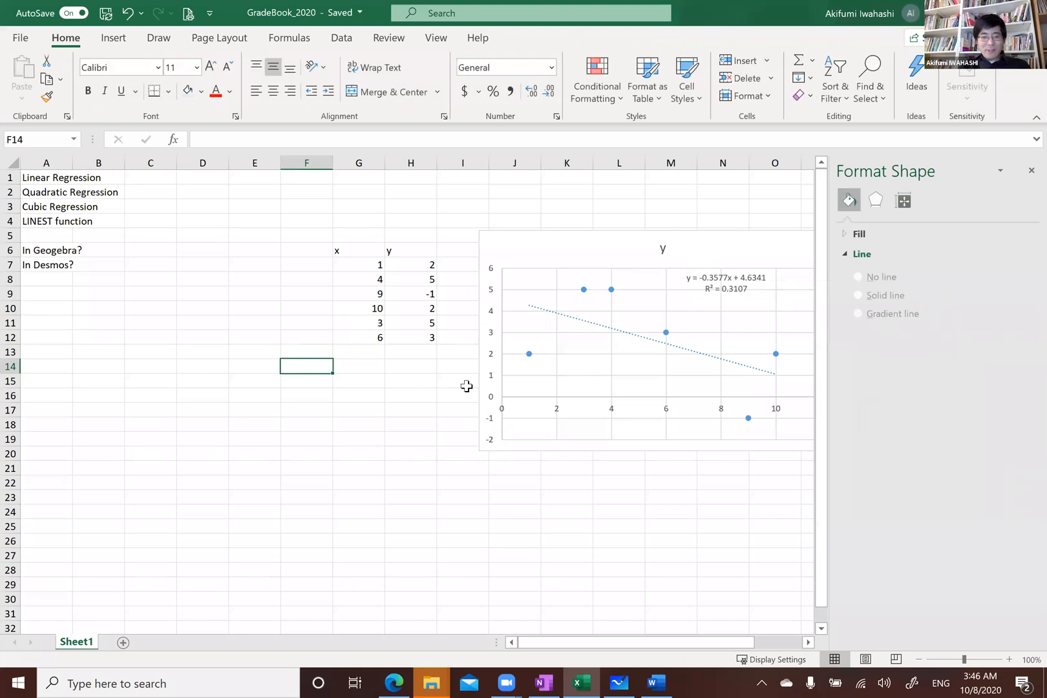
{"action": "type", "text": "=line"}
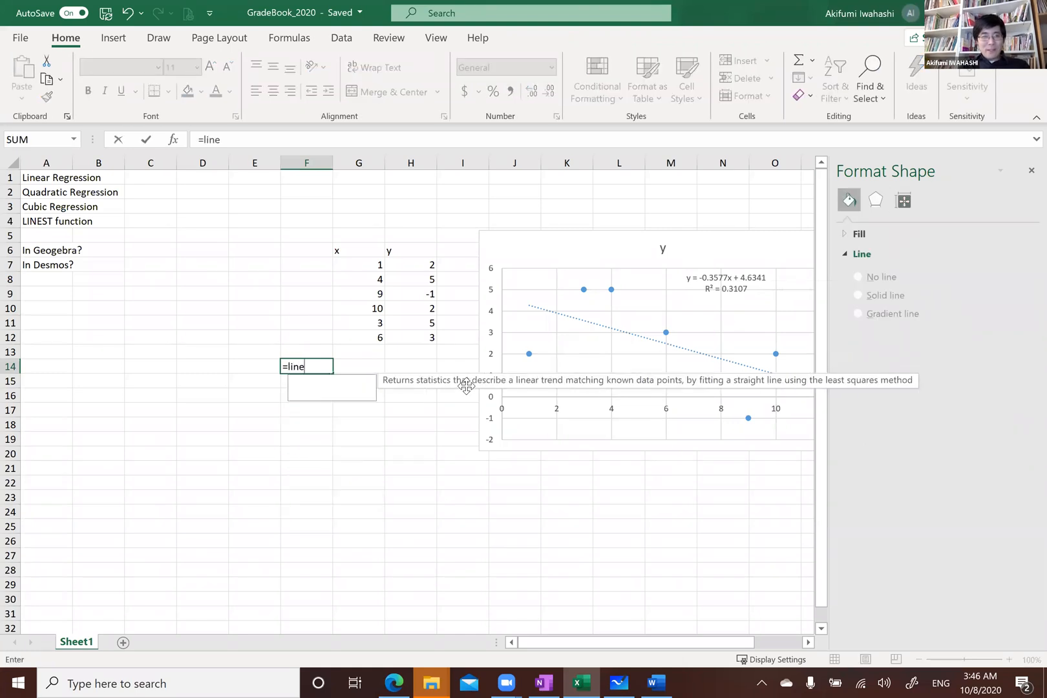
{"action": "type", "text": "st("}
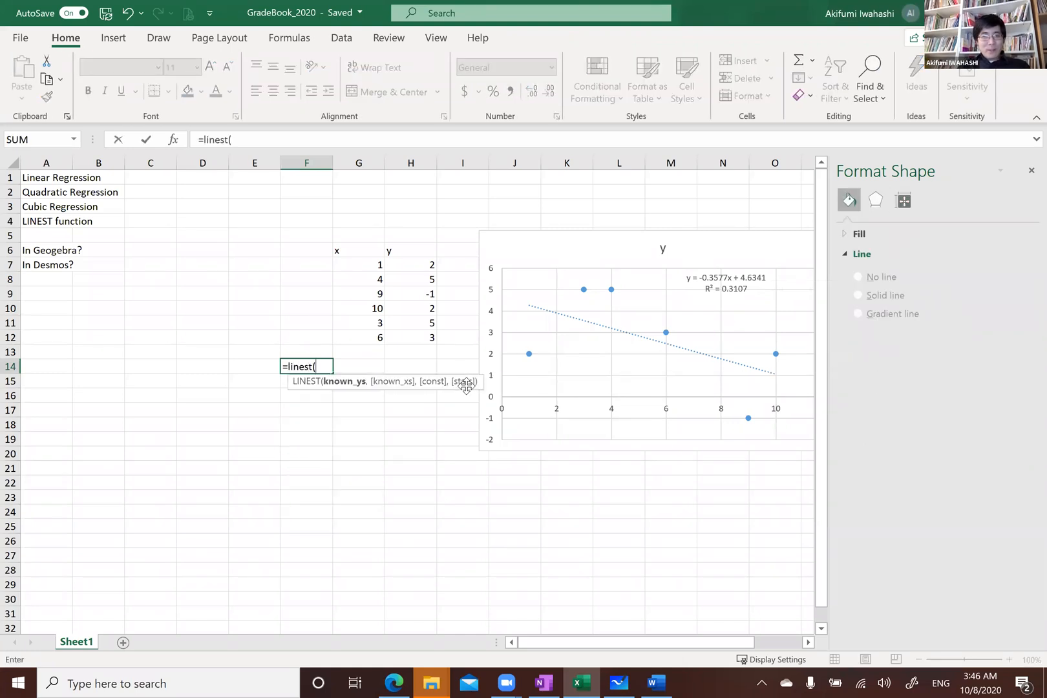
{"action": "left_click_drag", "start_coordinate": [403, 265], "coordinate": [402, 339]}
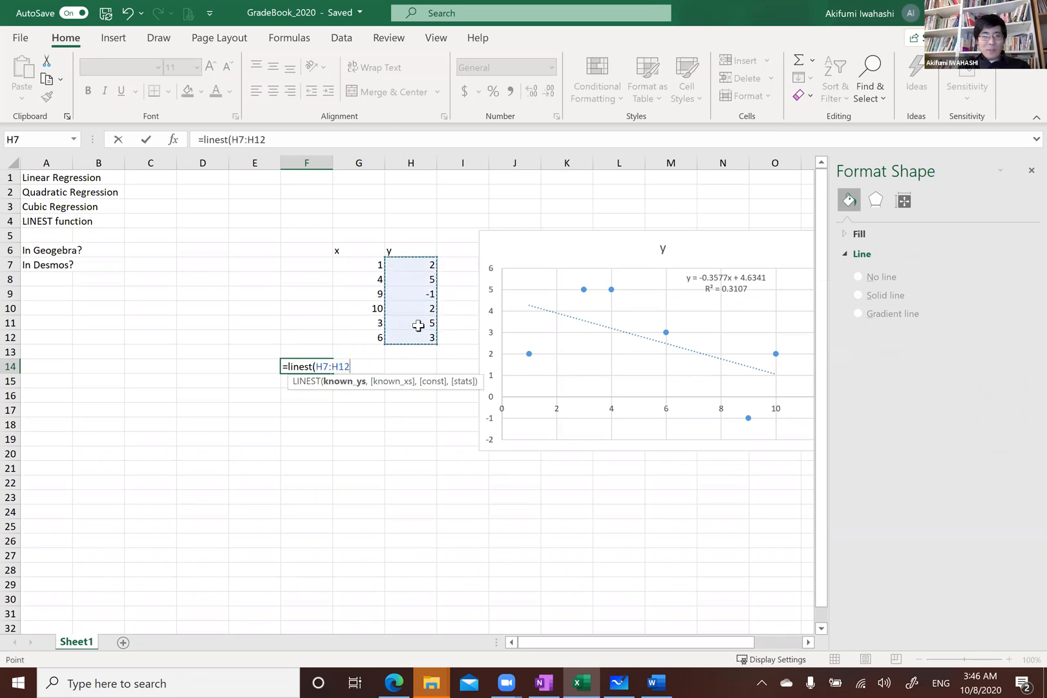
{"action": "type", "text": ","}
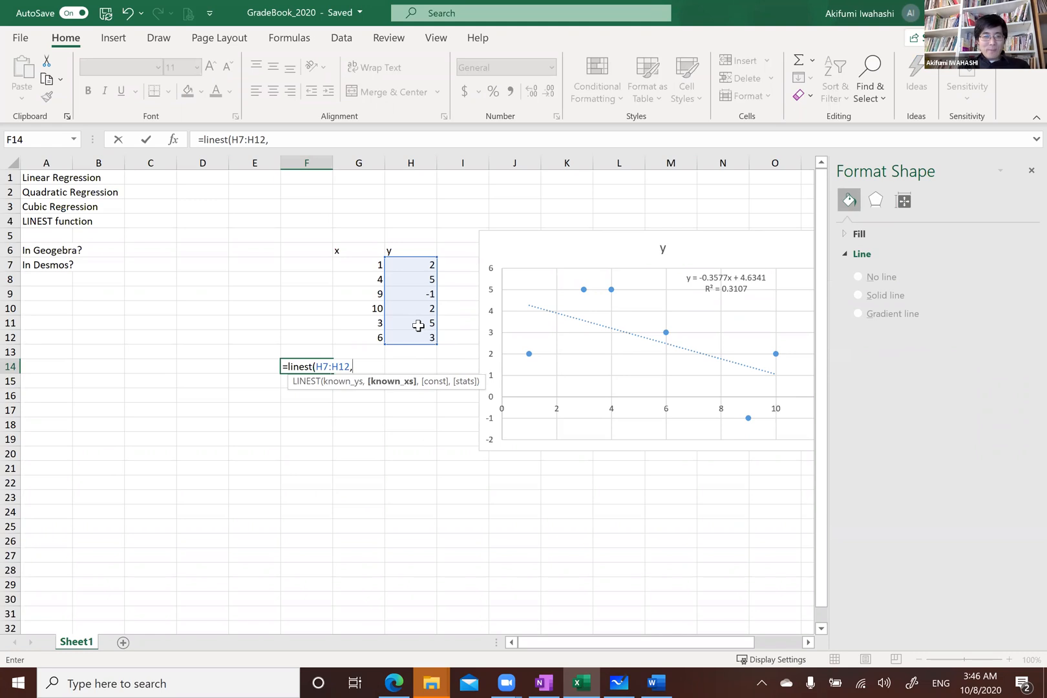
{"action": "left_click_drag", "start_coordinate": [375, 265], "coordinate": [368, 340]}
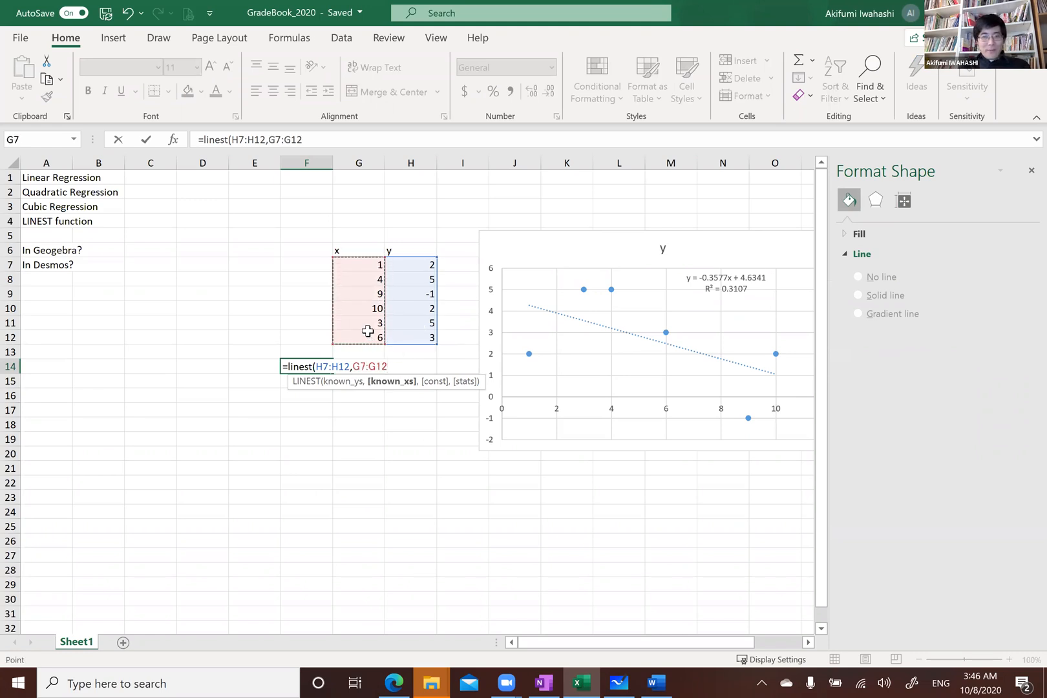
{"action": "type", "text": ")"}
{"action": "key", "text": "Return"}
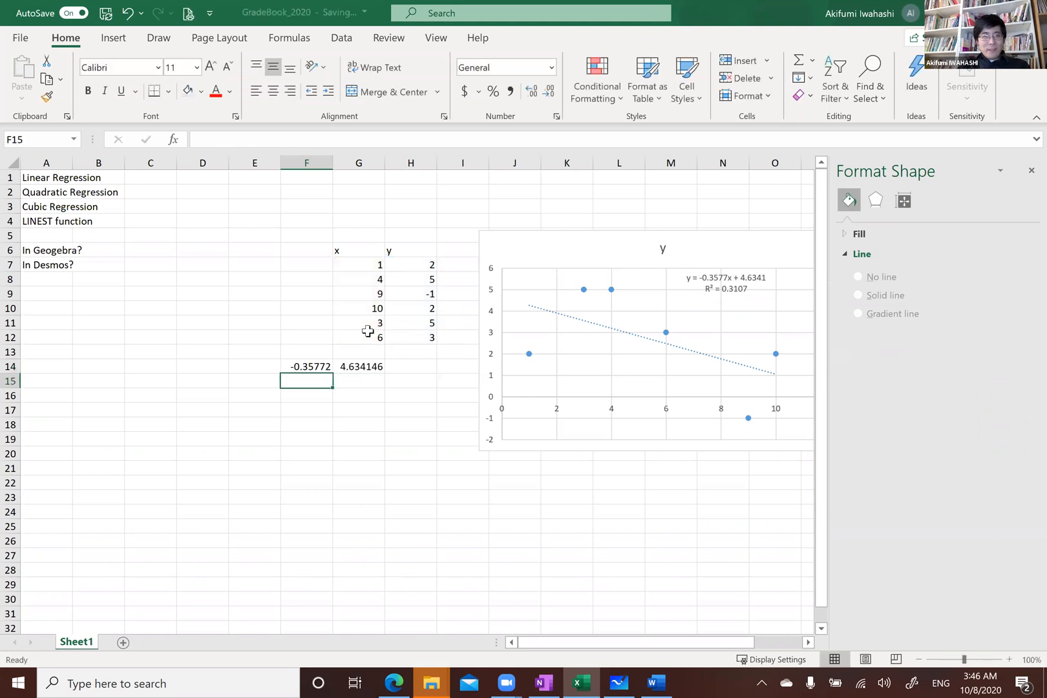
Examine the LINEST result cells in F14 and G14 and their formula
{"action": "left_click", "coordinate": [303, 365]}
{"action": "left_click", "coordinate": [305, 335]}
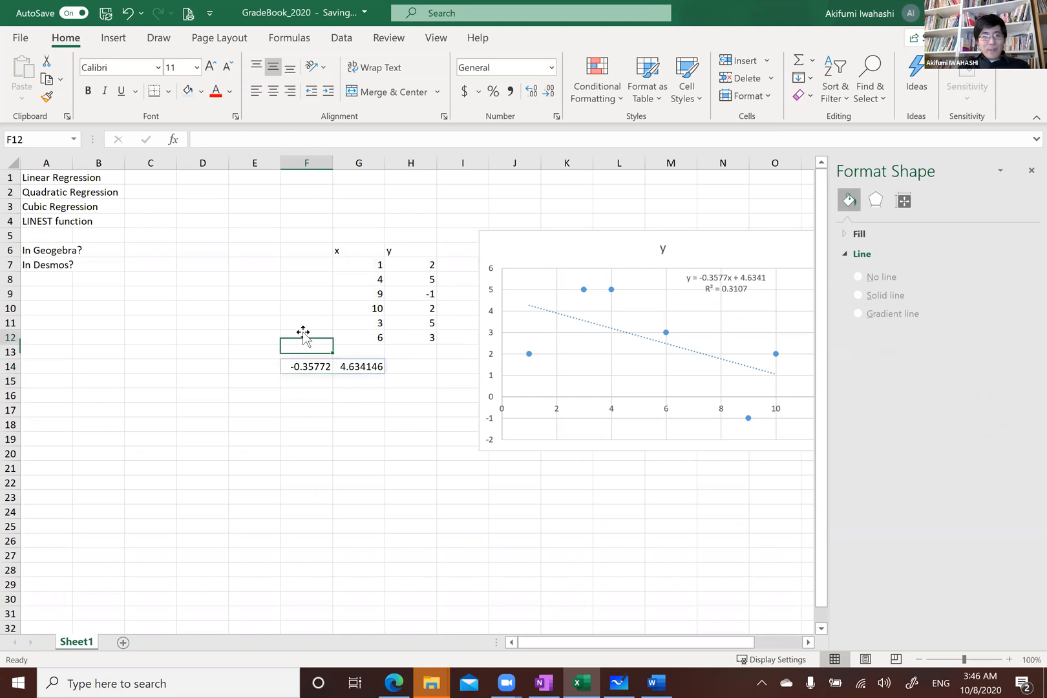
{"action": "left_click", "coordinate": [360, 367]}
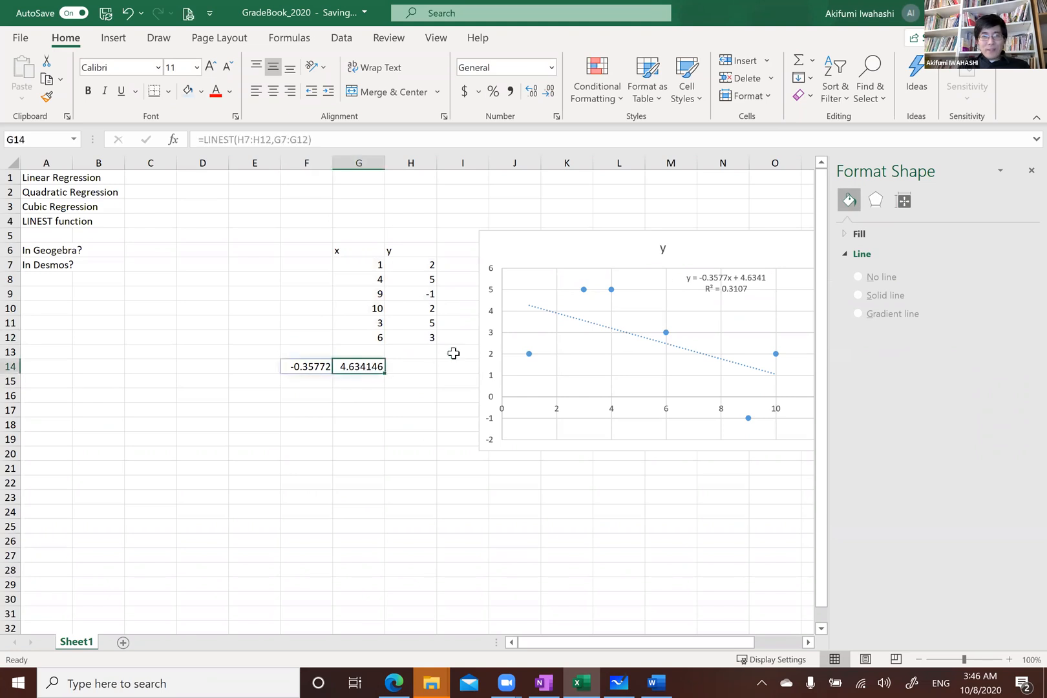
{"action": "left_click", "coordinate": [318, 351]}
{"action": "left_click", "coordinate": [315, 362]}
{"action": "left_click", "coordinate": [336, 366]}
{"action": "left_click", "coordinate": [350, 390]}
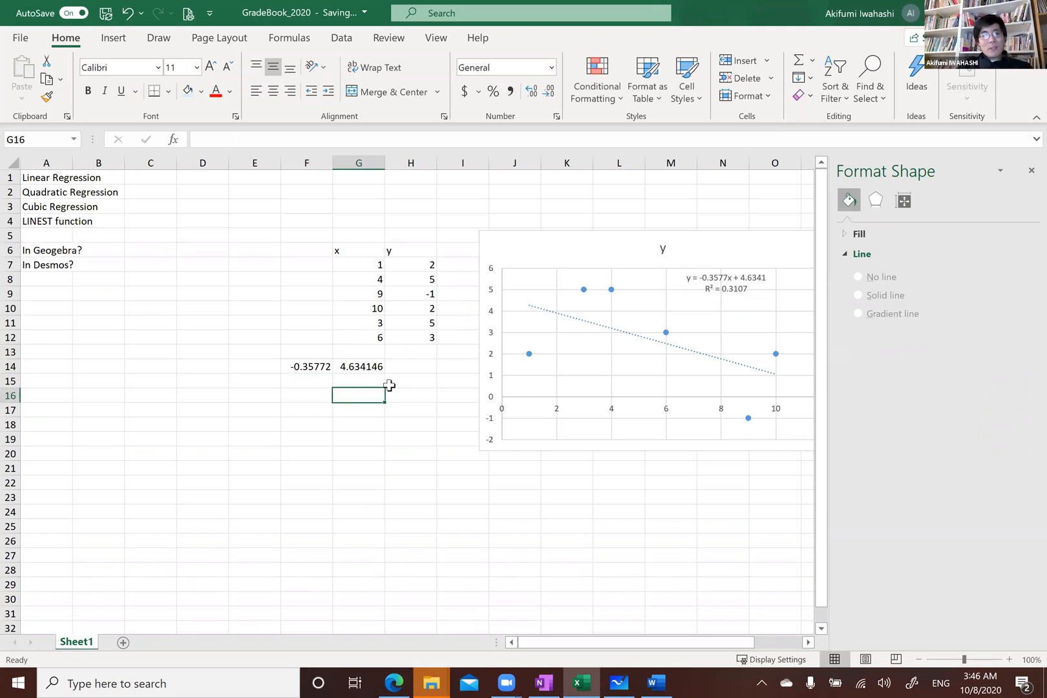
Change the chart trendline to a polynomial of order 2 and move its equation label to the upper right
{"action": "left_click", "coordinate": [575, 321]}
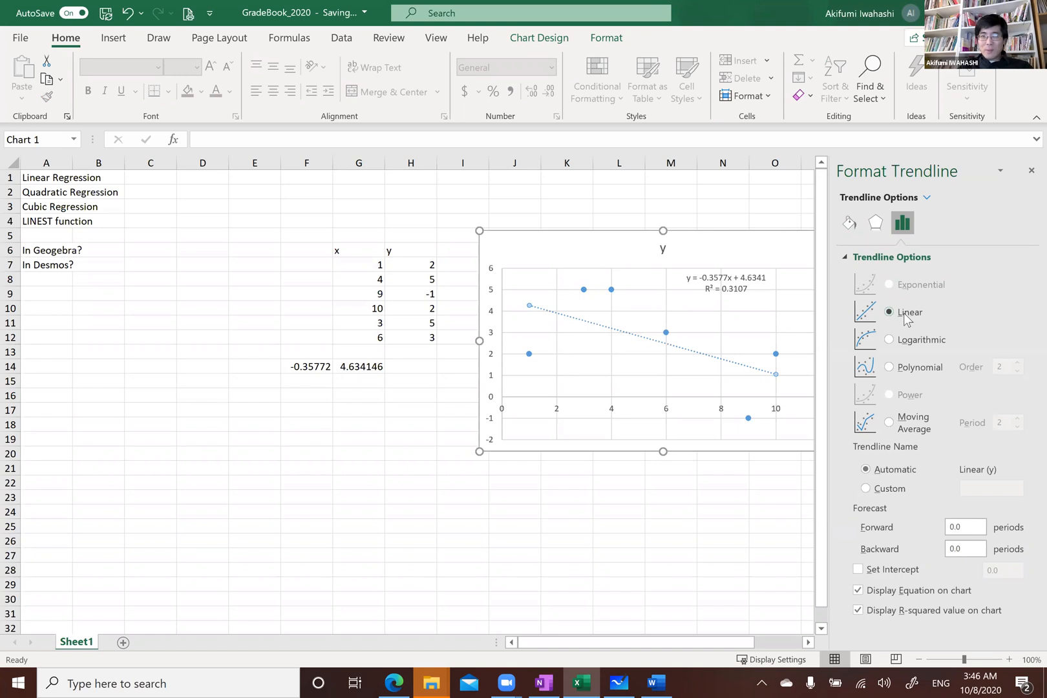
{"action": "left_click", "coordinate": [890, 368]}
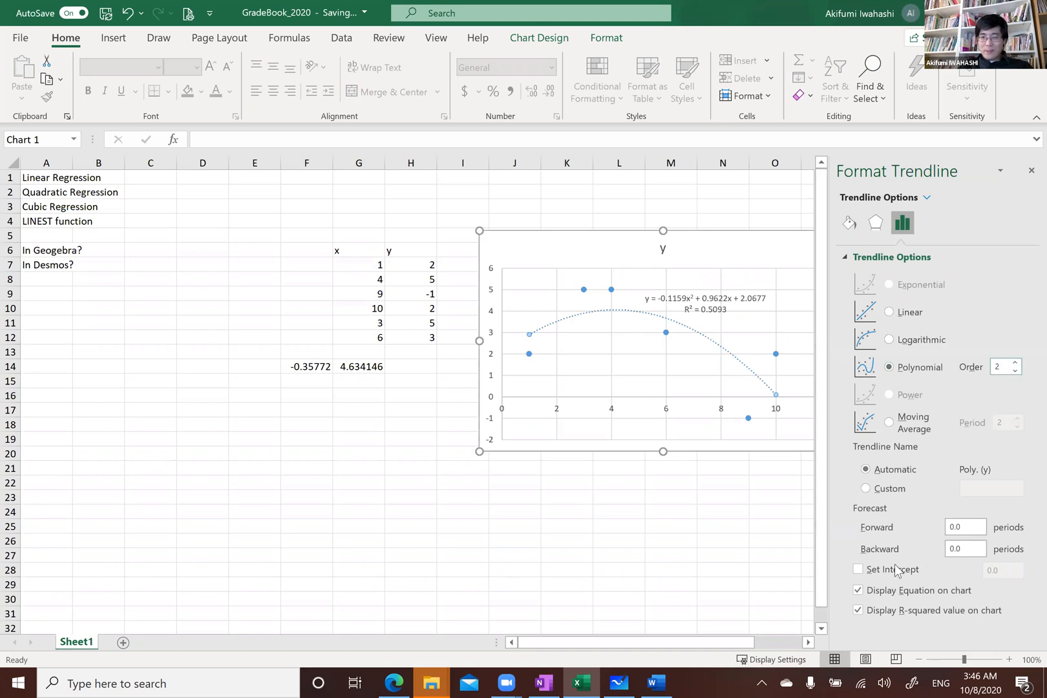
{"action": "left_click_drag", "start_coordinate": [702, 306], "coordinate": [724, 289]}
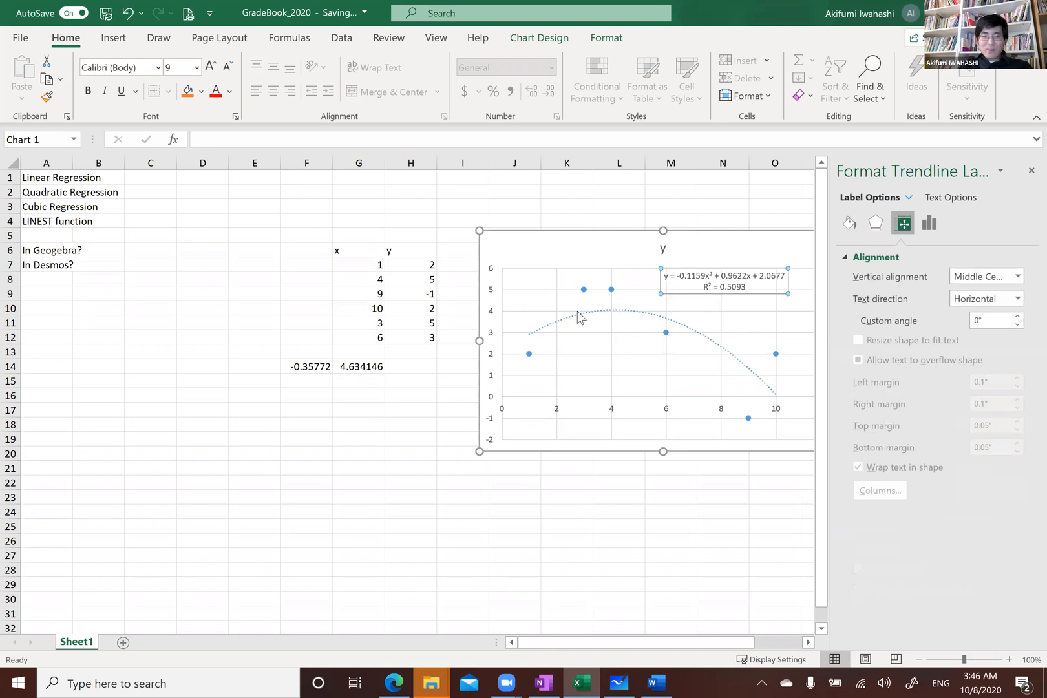
Label rows 14 and 15 as "linear" and "quad" in column E
{"action": "left_click", "coordinate": [303, 380]}
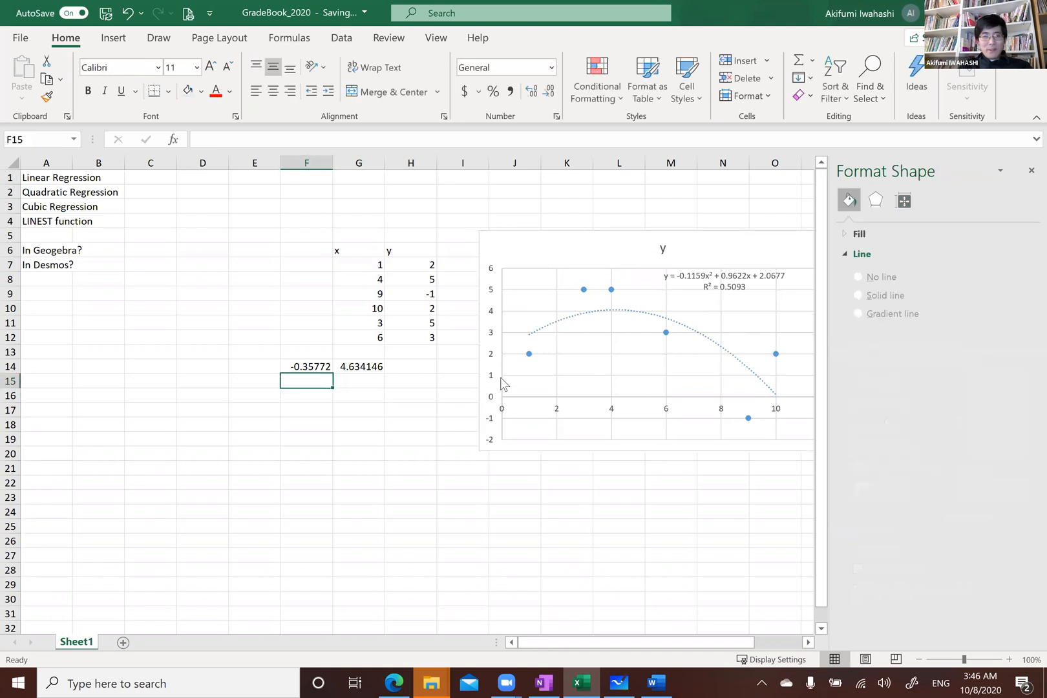
{"action": "key", "text": "Left"}
{"action": "key", "text": "Up"}
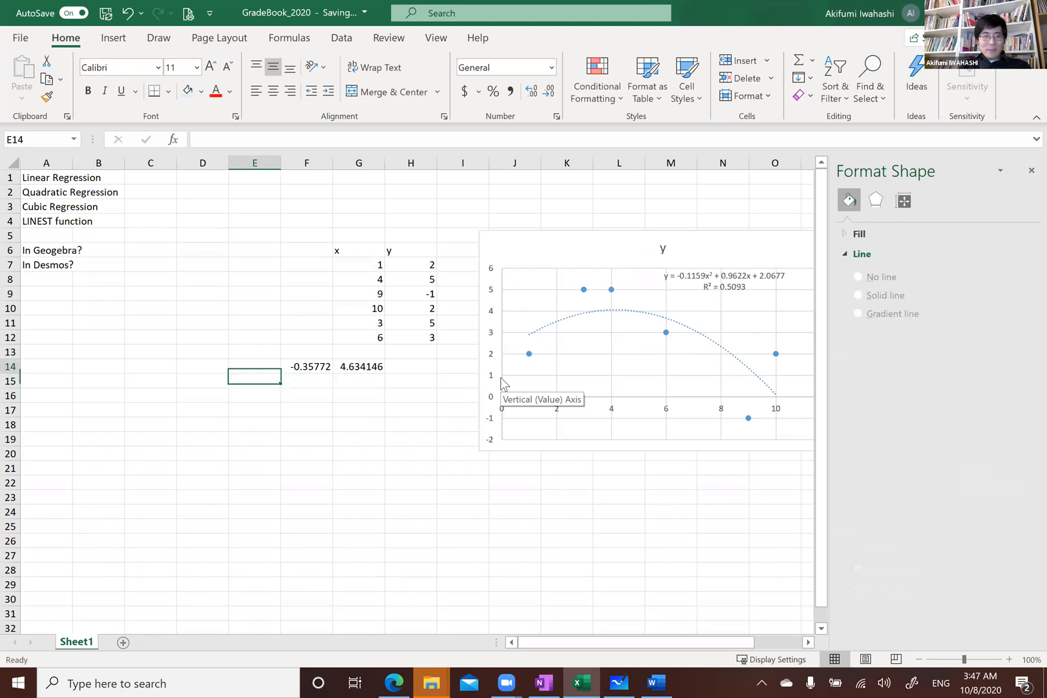
{"action": "type", "text": "linear"}
{"action": "key", "text": "Return"}
{"action": "type", "text": "quad"}
{"action": "key", "text": "Tab"}
Enter =linest(H7:H12,G7:G12^{1,2}) in F15 to compute the quadratic regression coefficients
{"action": "type", "text": "="}
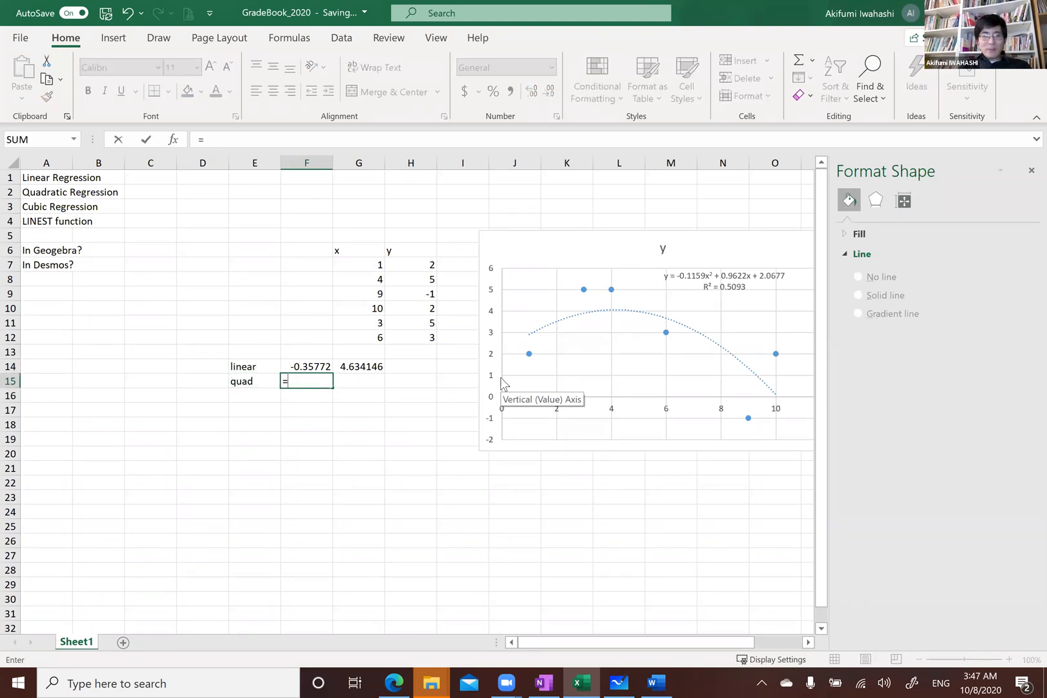
{"action": "type", "text": "linest("}
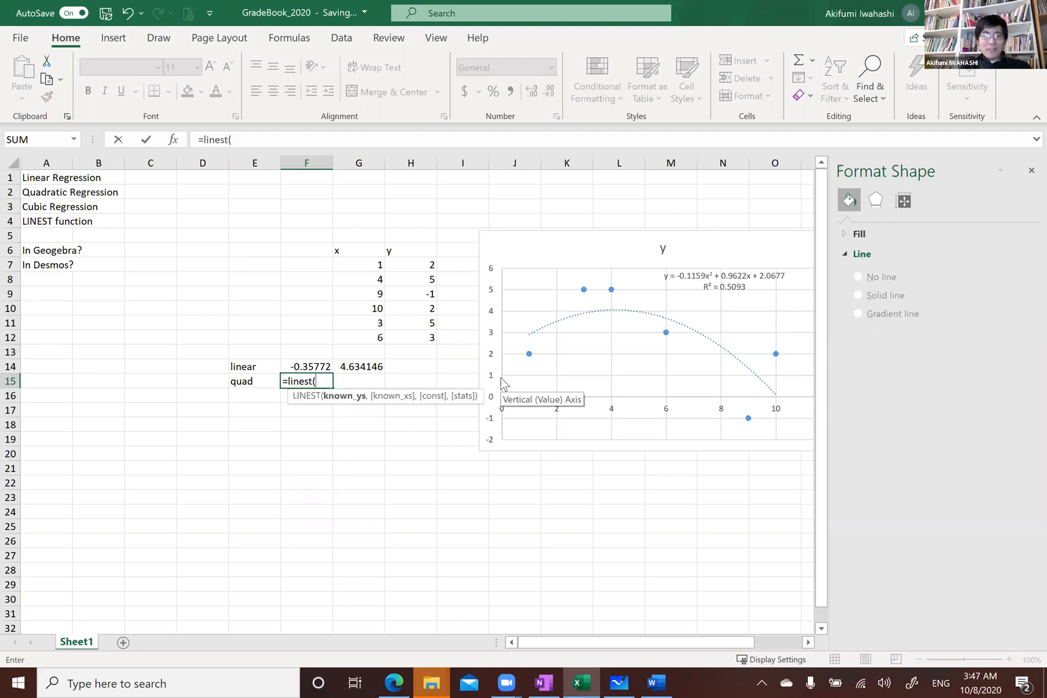
{"action": "left_click_drag", "start_coordinate": [417, 265], "coordinate": [420, 342]}
{"action": "type", "text": ","}
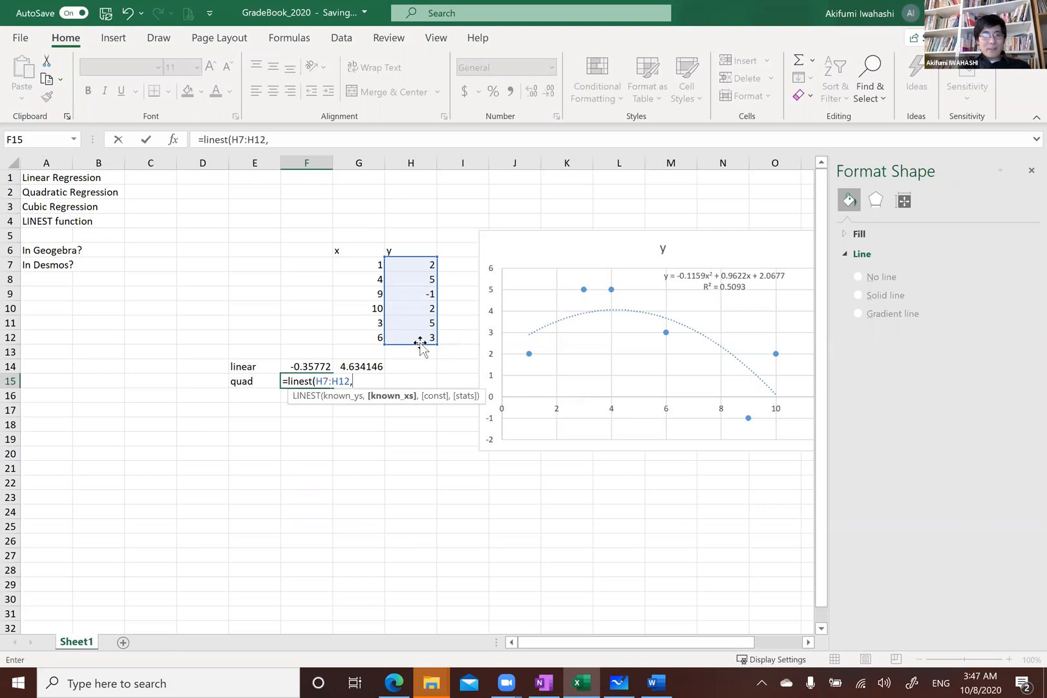
{"action": "left_click_drag", "start_coordinate": [360, 263], "coordinate": [362, 339]}
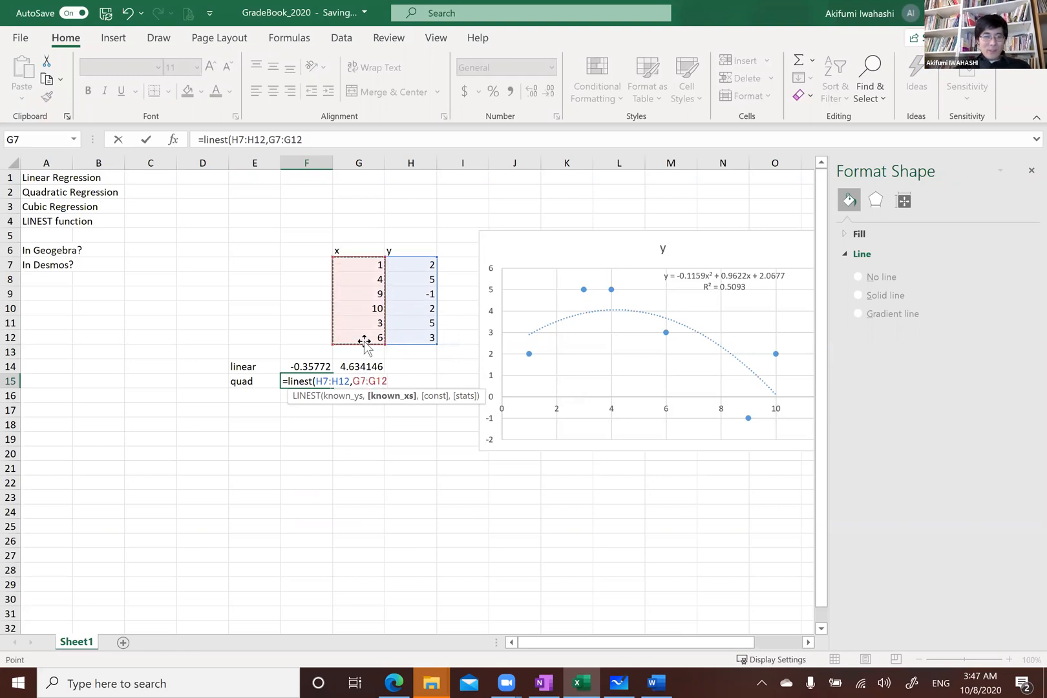
{"action": "type", "text": "^{1,2"}
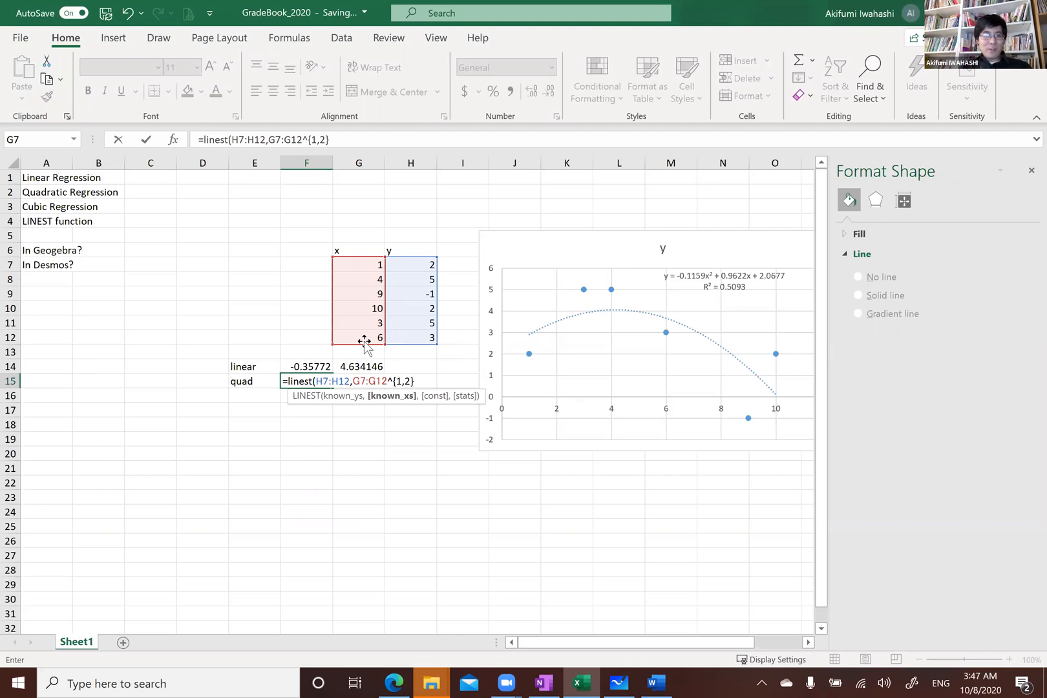
{"action": "key", "text": "Return"}
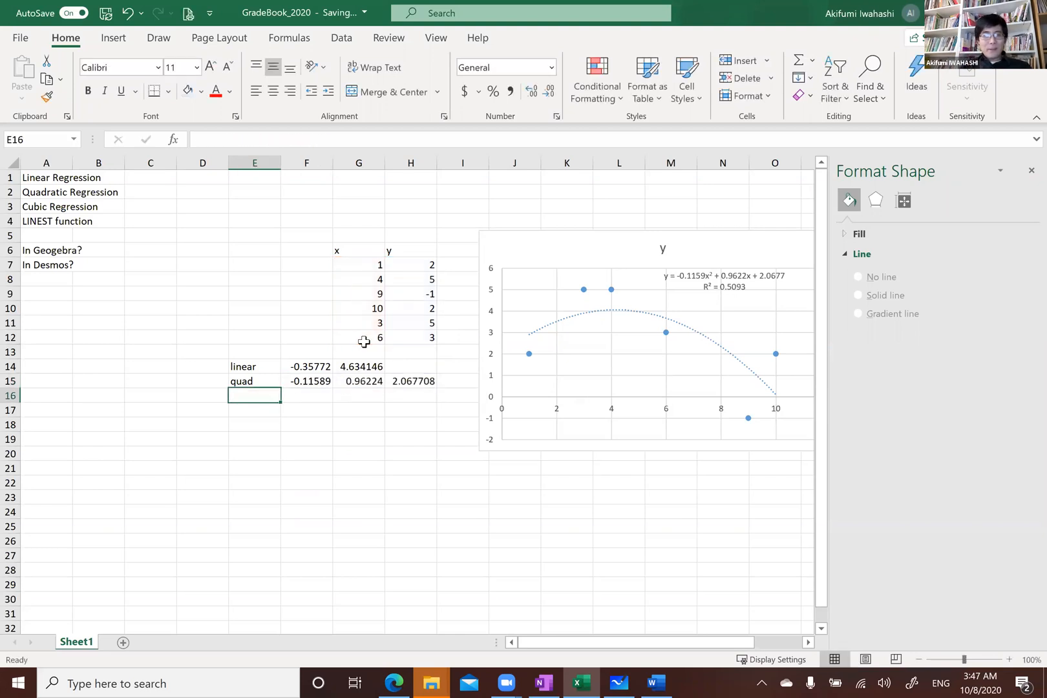
Label row 16 as "cube" in column E
{"action": "left_click", "coordinate": [316, 381]}
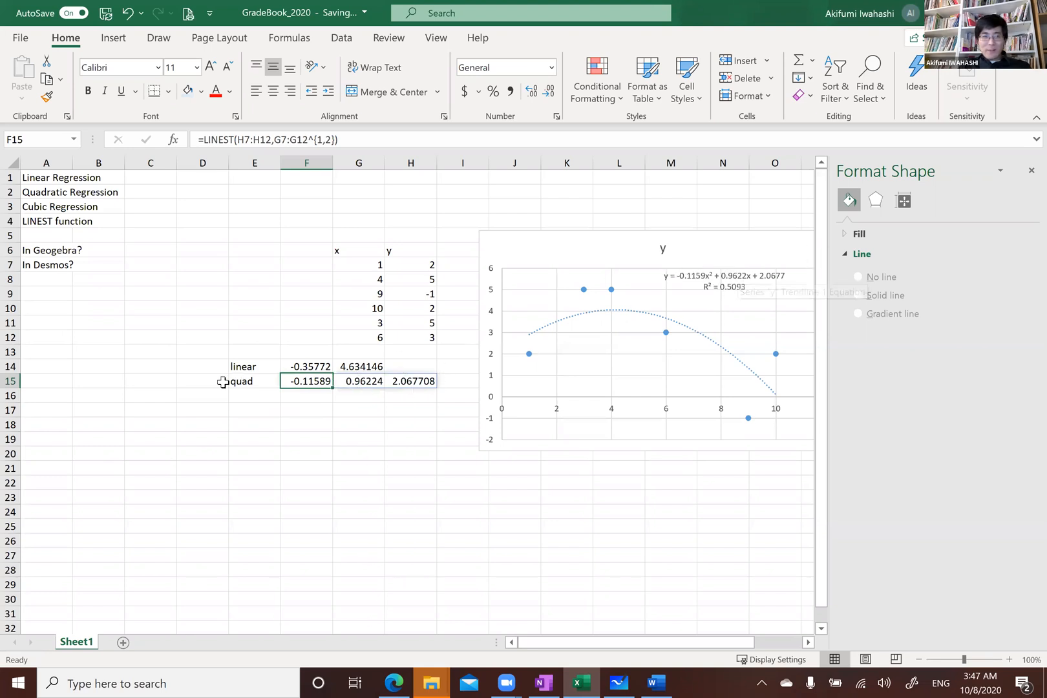
{"action": "left_click", "coordinate": [262, 396]}
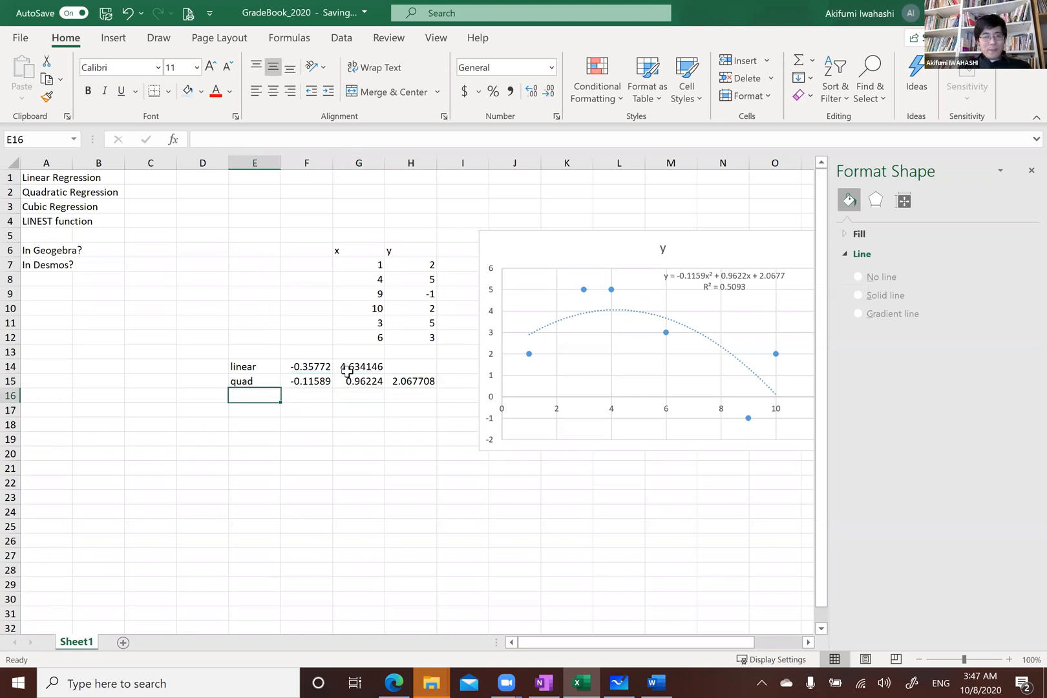
{"action": "type", "text": "cube"}
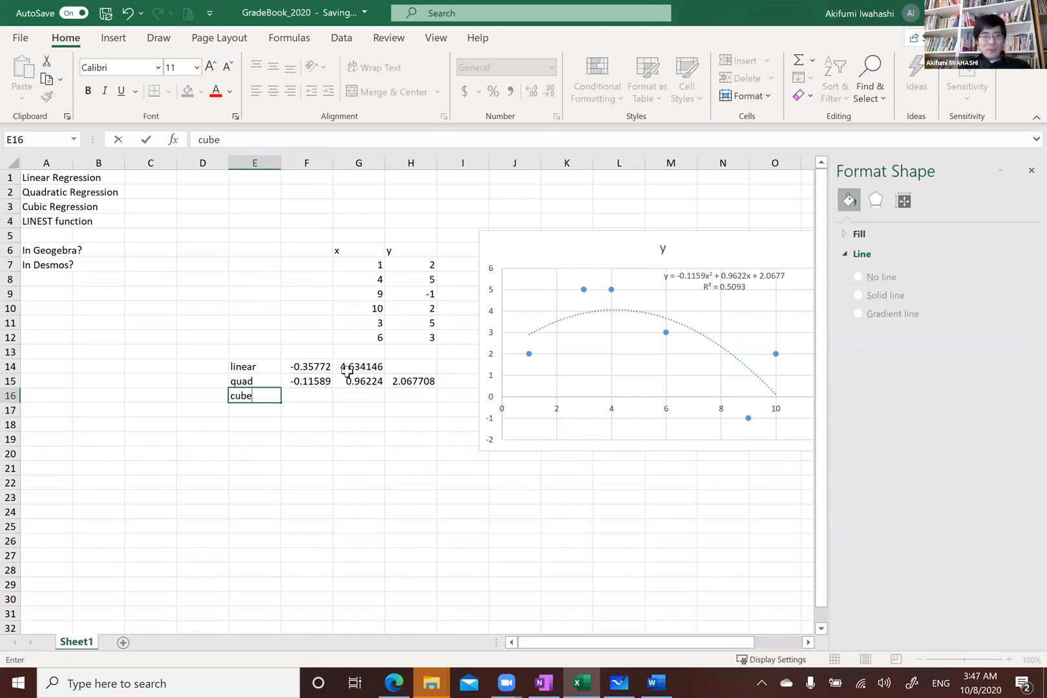
{"action": "key", "text": "Tab"}
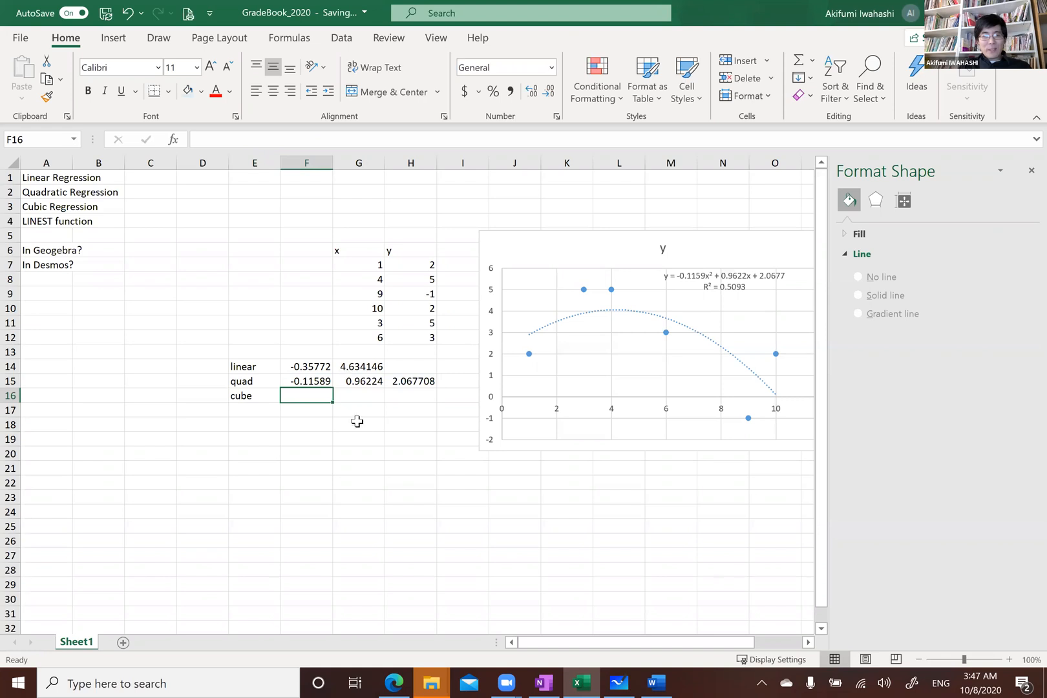
Change the chart trendline to a polynomial of order 3
{"action": "left_click", "coordinate": [661, 323]}
{"action": "left_click", "coordinate": [662, 323]}
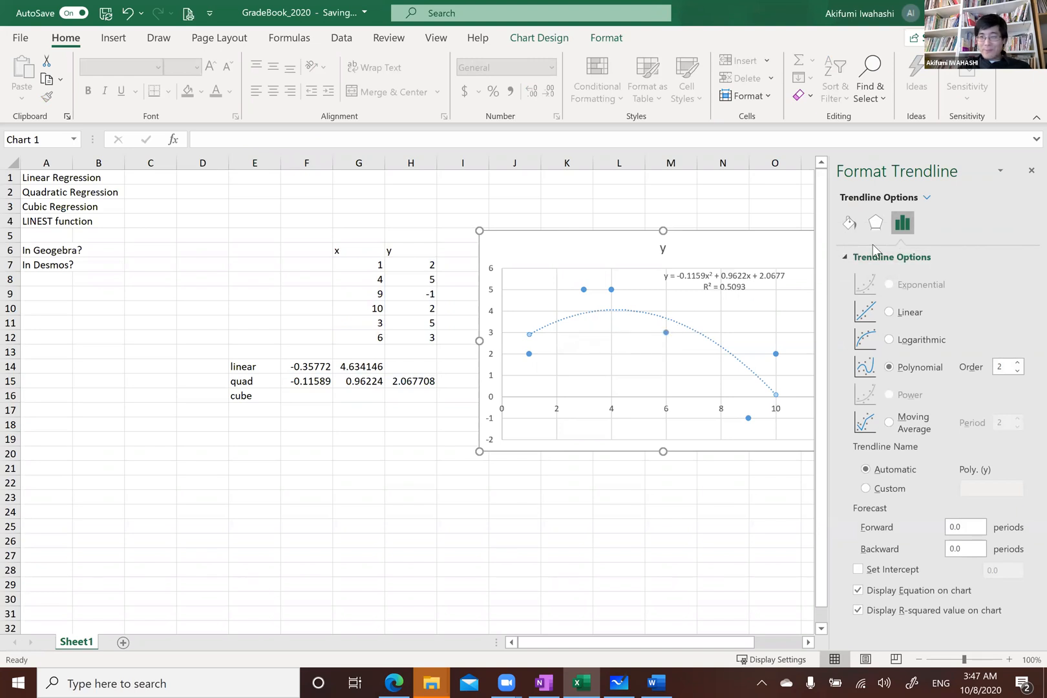
{"action": "left_click", "coordinate": [1018, 364]}
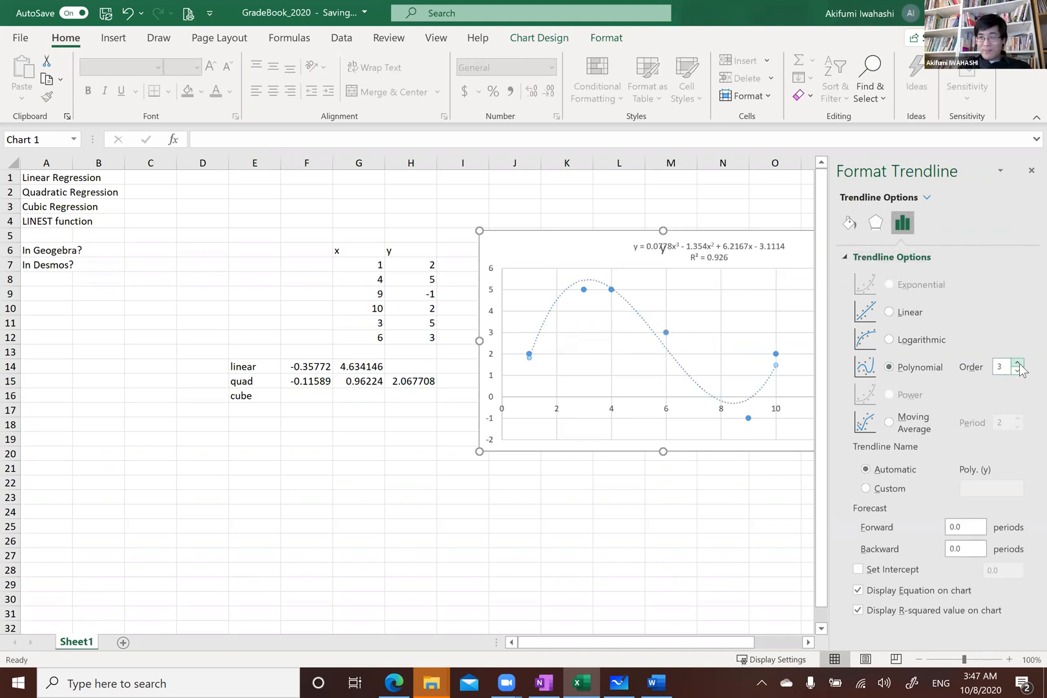
{"action": "left_click", "coordinate": [1018, 364]}
{"action": "left_click", "coordinate": [1018, 364]}
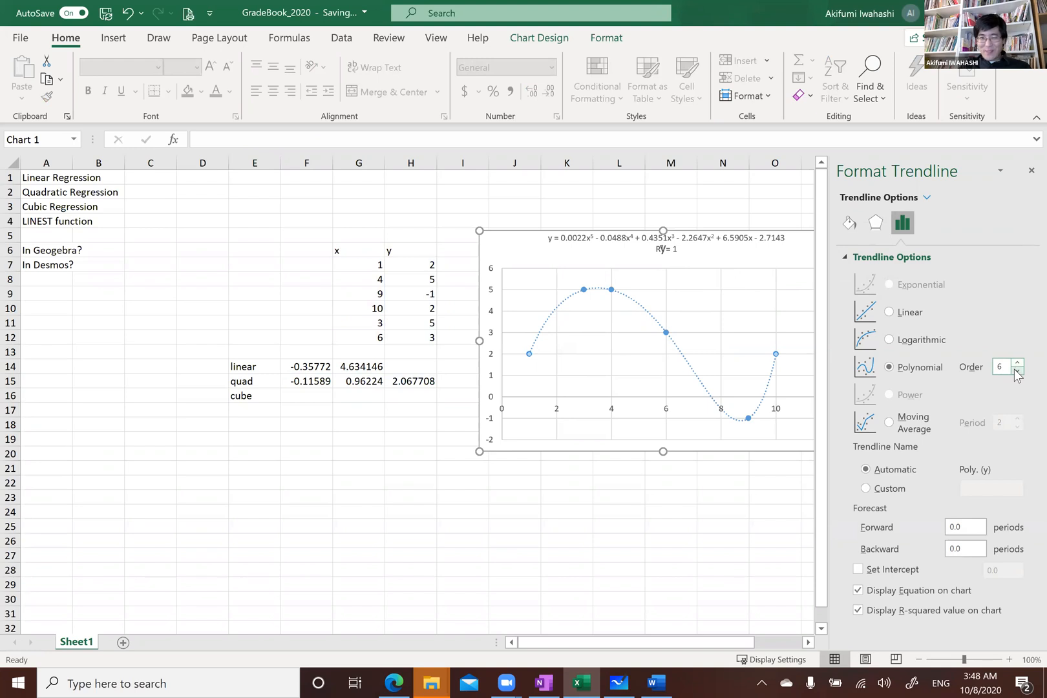
{"action": "left_click", "coordinate": [1015, 371]}
{"action": "left_click", "coordinate": [1015, 370]}
{"action": "left_click", "coordinate": [1015, 370]}
{"action": "left_click", "coordinate": [1015, 370]}
{"action": "left_click", "coordinate": [1016, 363]}
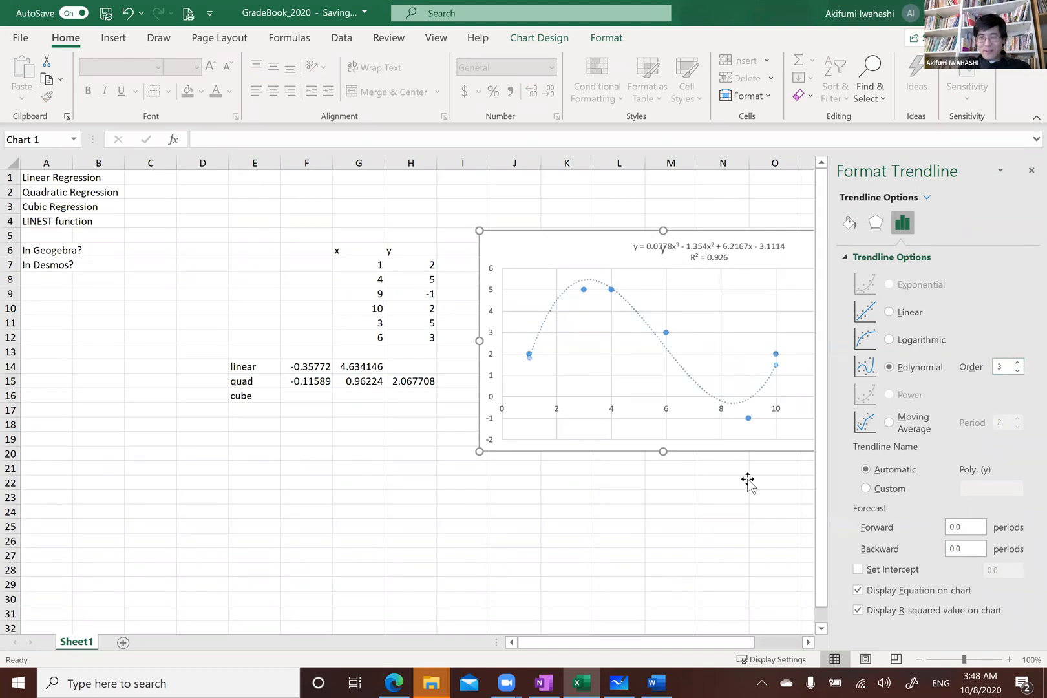
{"action": "left_click", "coordinate": [402, 428]}
Enter =linest(H7:H12,g7:g12^{1,2,3}) in F16 to compute the cubic regression coefficients
{"action": "left_click", "coordinate": [307, 396]}
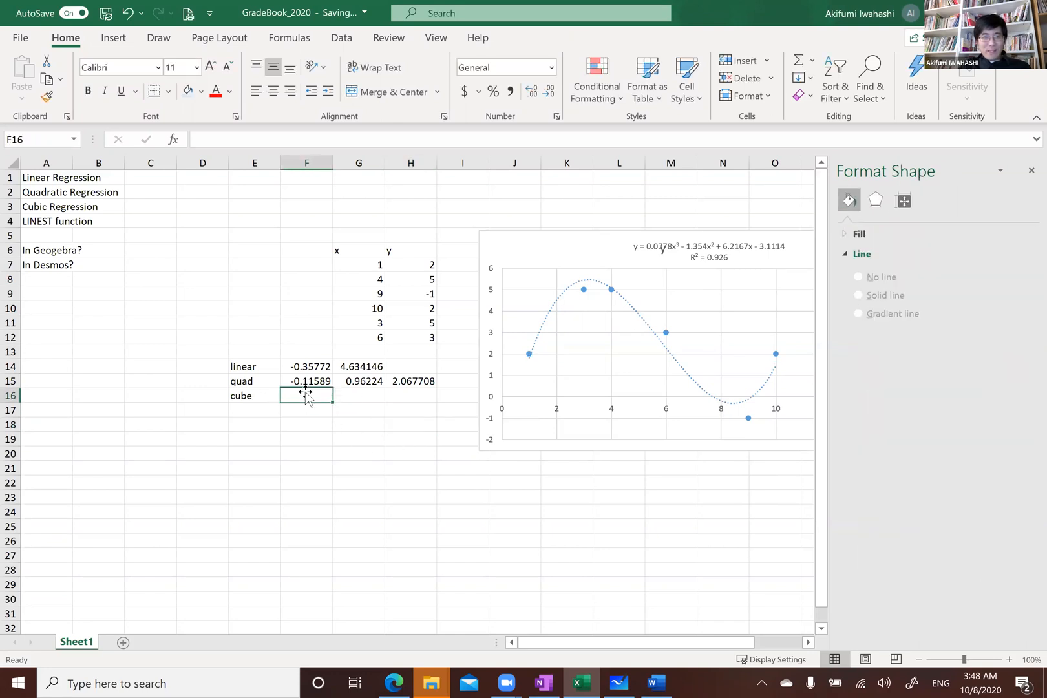
{"action": "type", "text": "=line"}
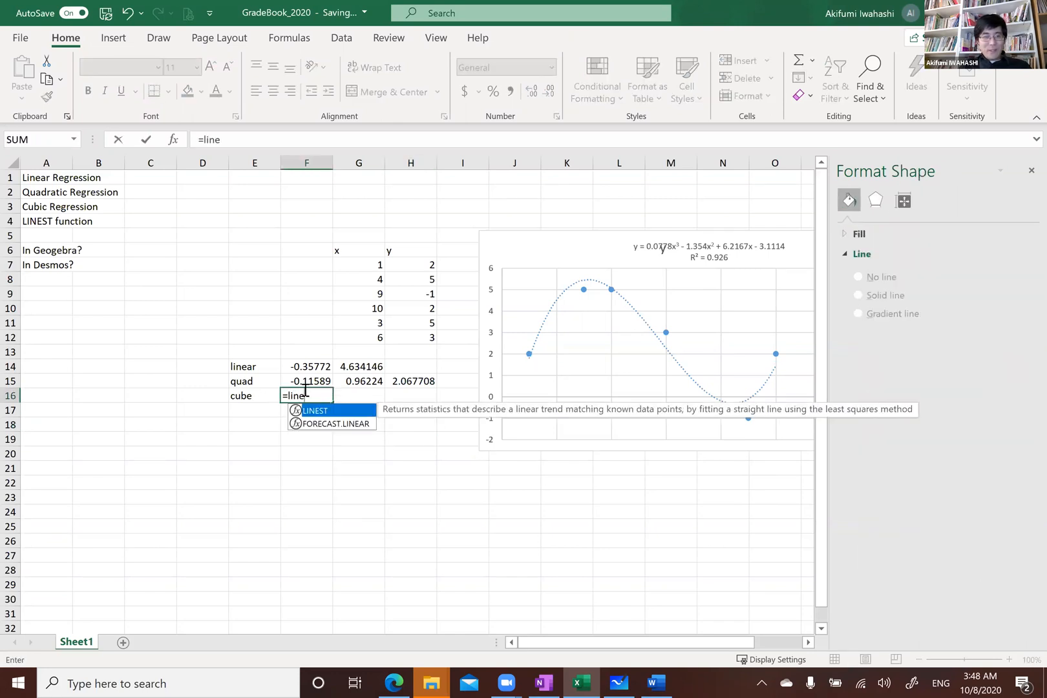
{"action": "type", "text": "st("}
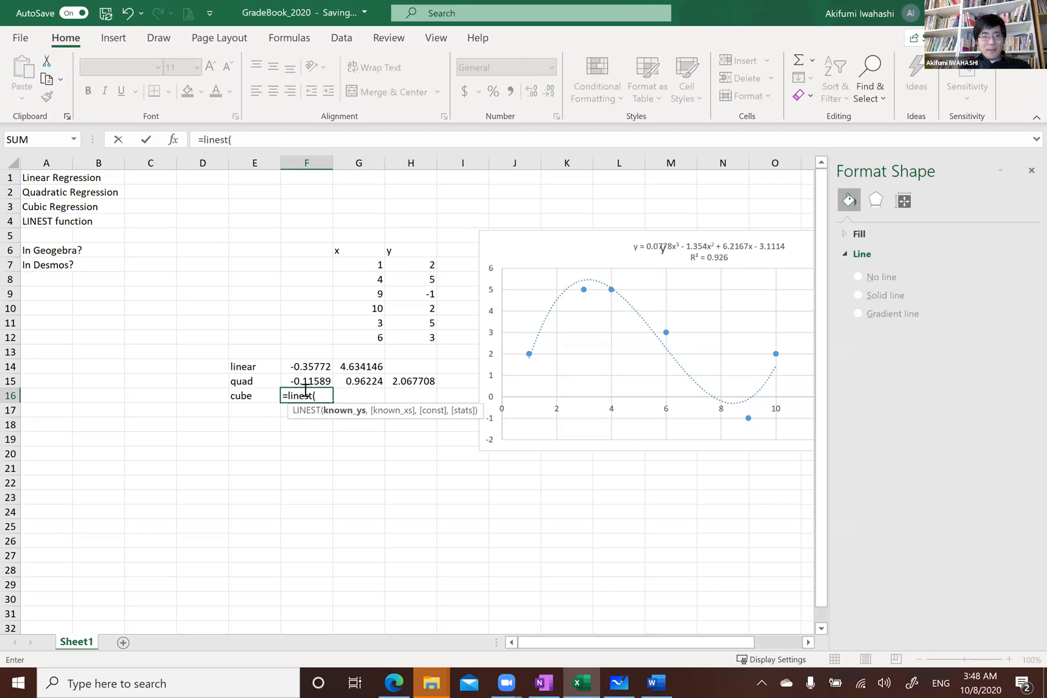
{"action": "left_click_drag", "start_coordinate": [405, 265], "coordinate": [415, 339]}
{"action": "type", "text": ","}
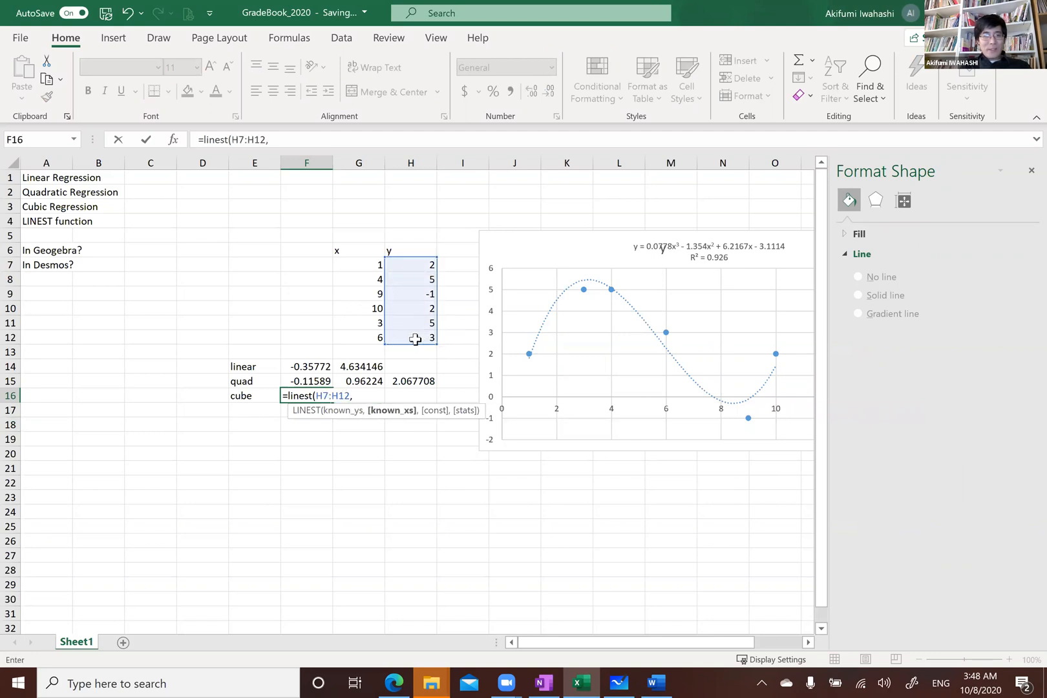
{"action": "type", "text": "g7:g12^{1,2,3"}
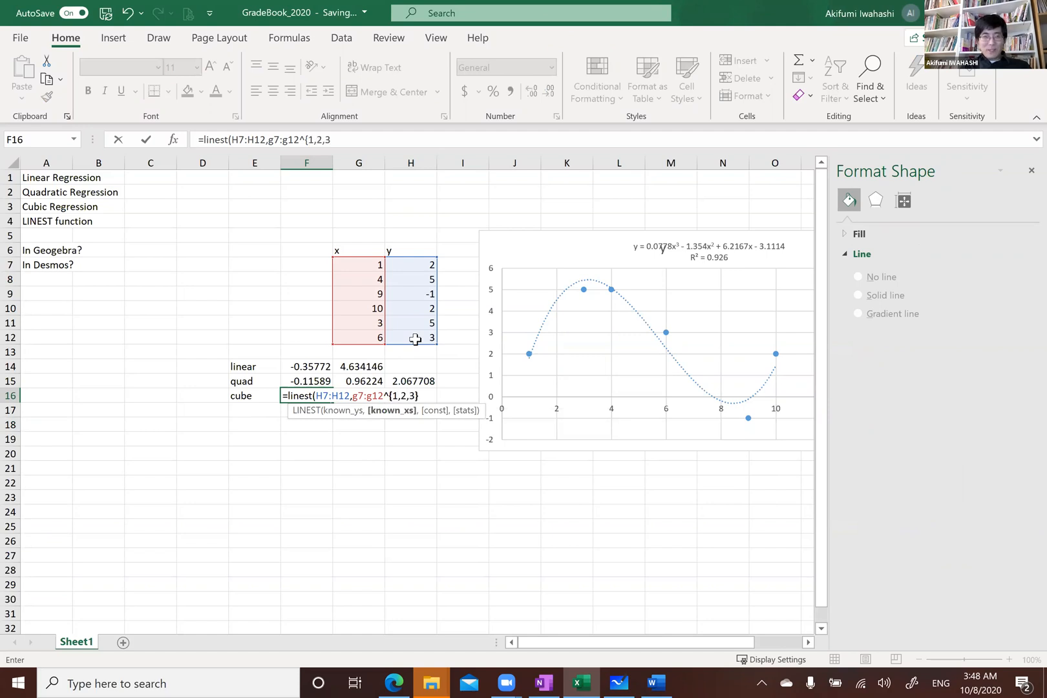
{"action": "key", "text": "Return"}
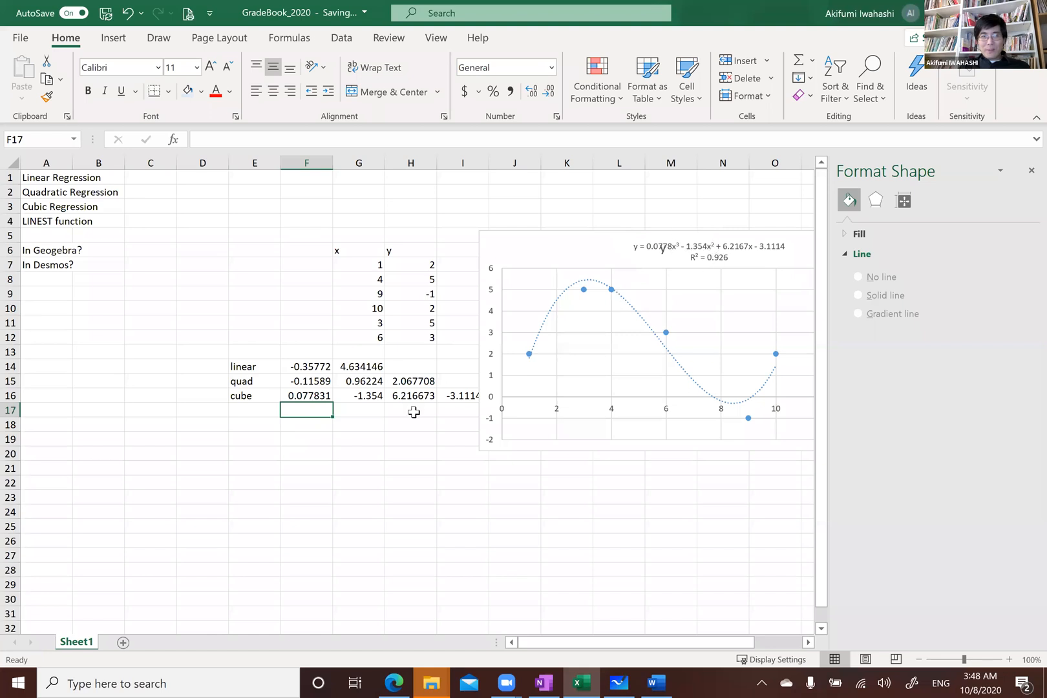
Move the chart upward so it no longer covers the cubic coefficients in row 16
{"action": "left_click", "coordinate": [366, 395]}
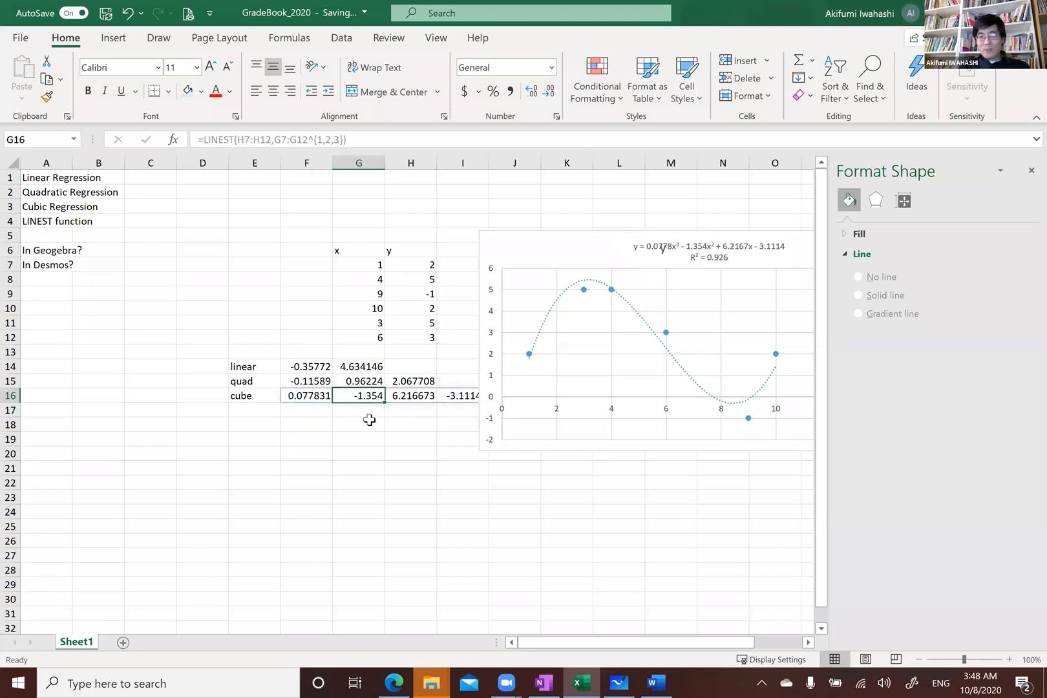
{"action": "left_click", "coordinate": [399, 396]}
{"action": "left_click", "coordinate": [453, 395]}
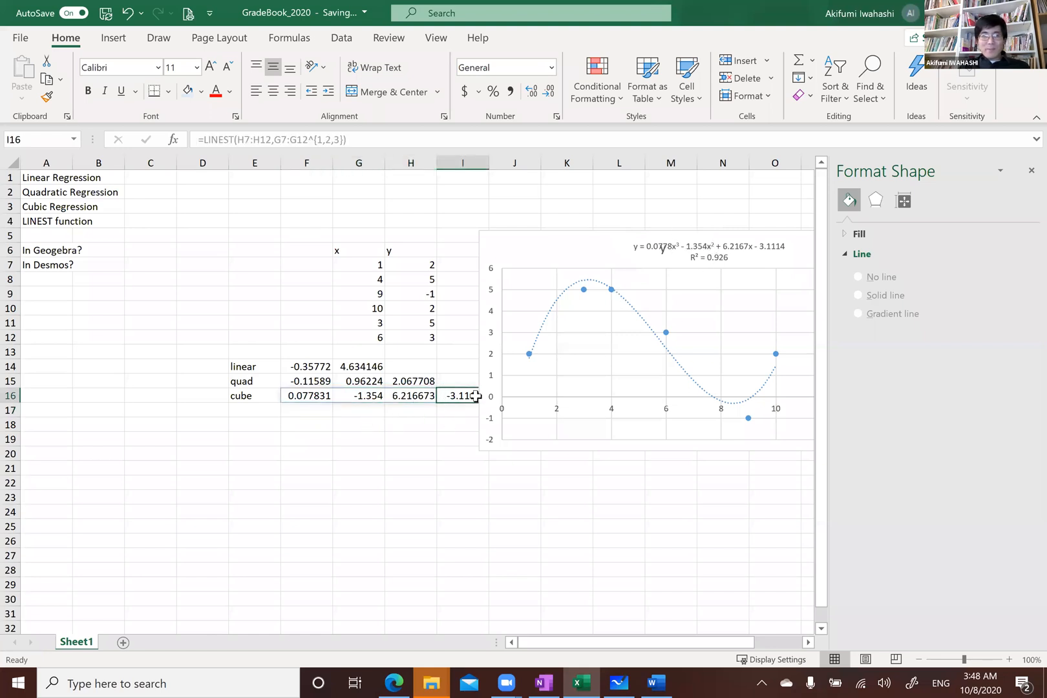
{"action": "left_click_drag", "start_coordinate": [596, 252], "coordinate": [594, 192]}
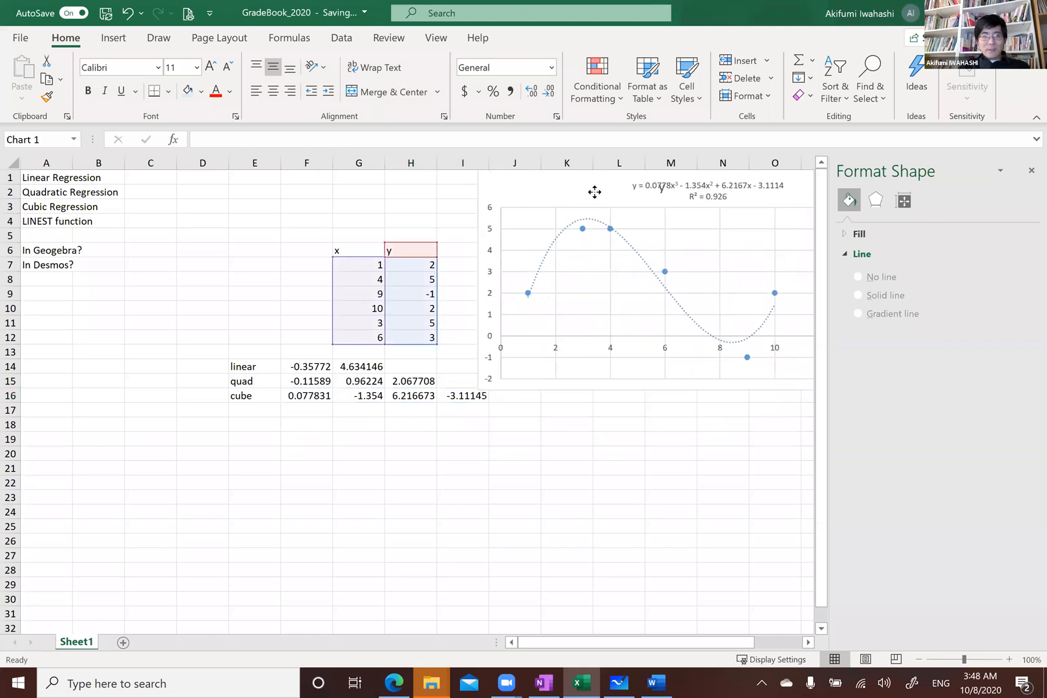
{"action": "left_click", "coordinate": [517, 424]}
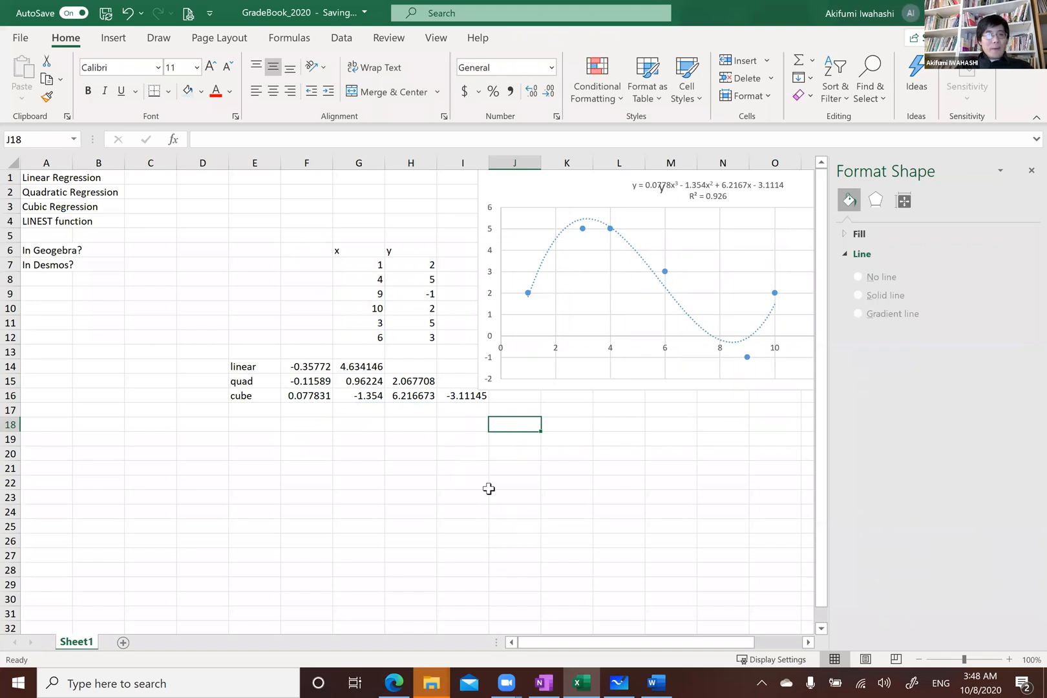
Switch to the GeoGebra calculator in the browser and show the l1 point list on the graph
{"action": "left_click", "coordinate": [45, 179]}
{"action": "left_click", "coordinate": [44, 251]}
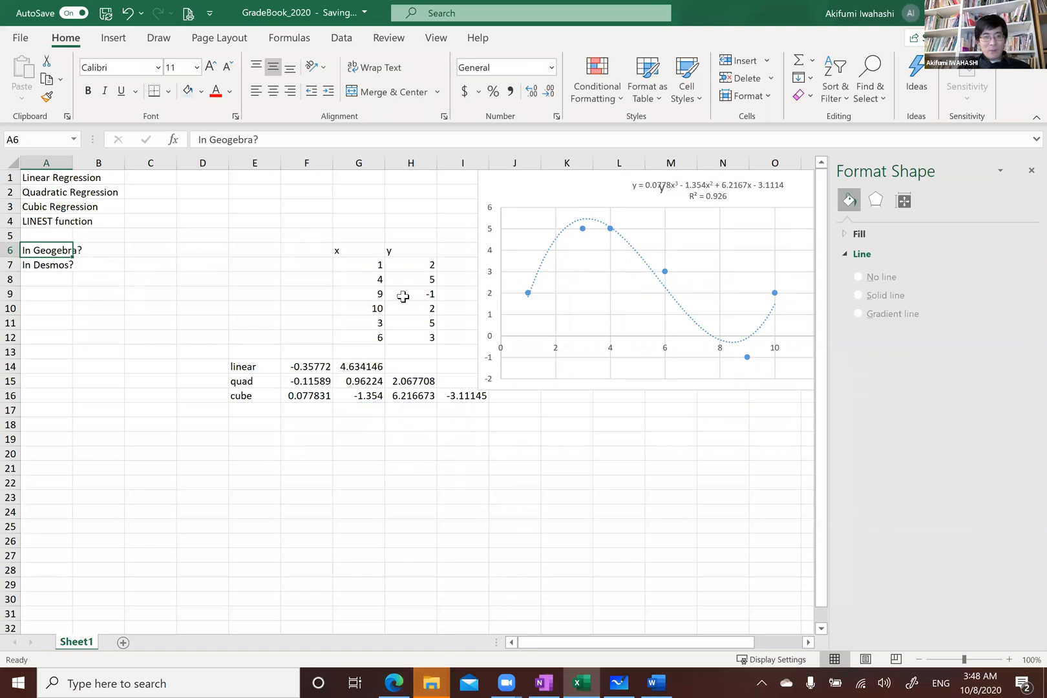
{"action": "mouse_move", "coordinate": [389, 677]}
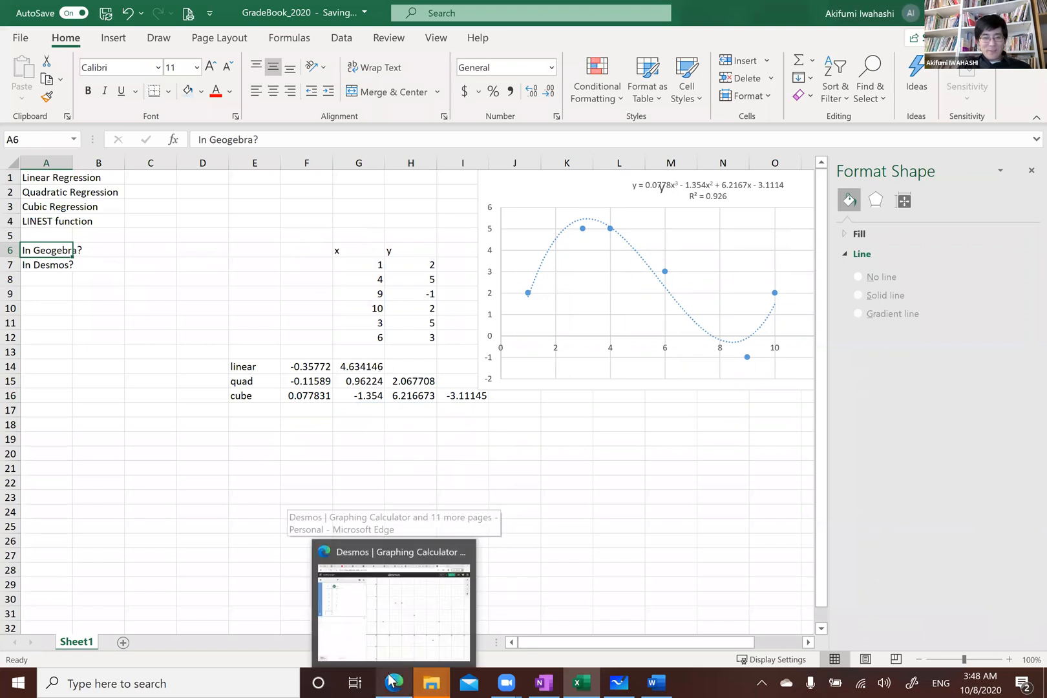
{"action": "left_click", "coordinate": [390, 677]}
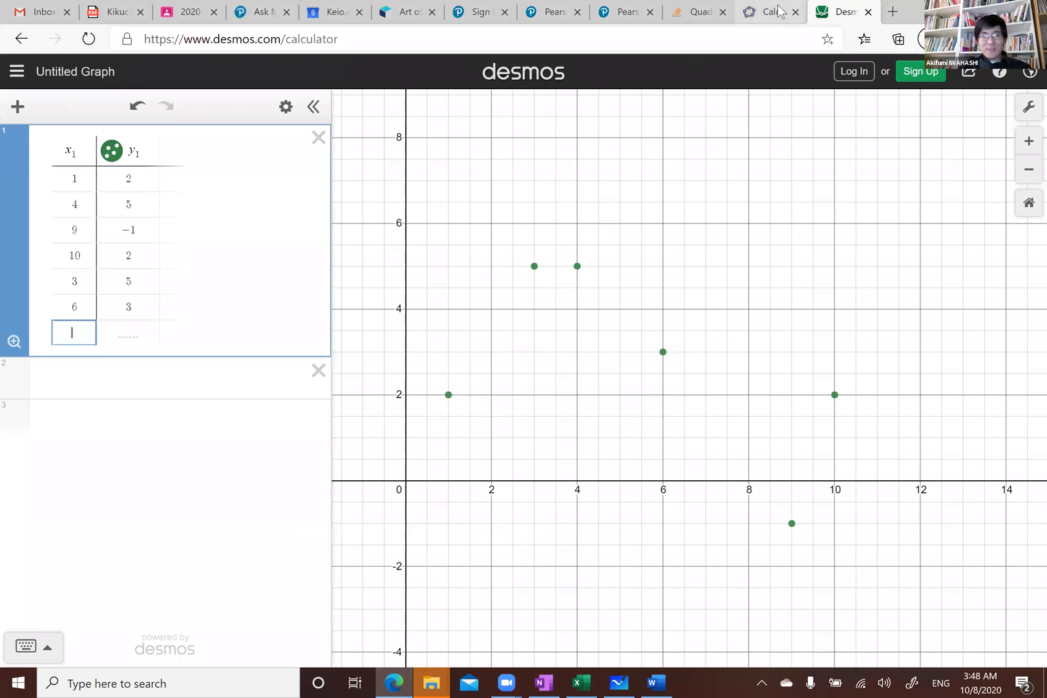
{"action": "left_click", "coordinate": [780, 11]}
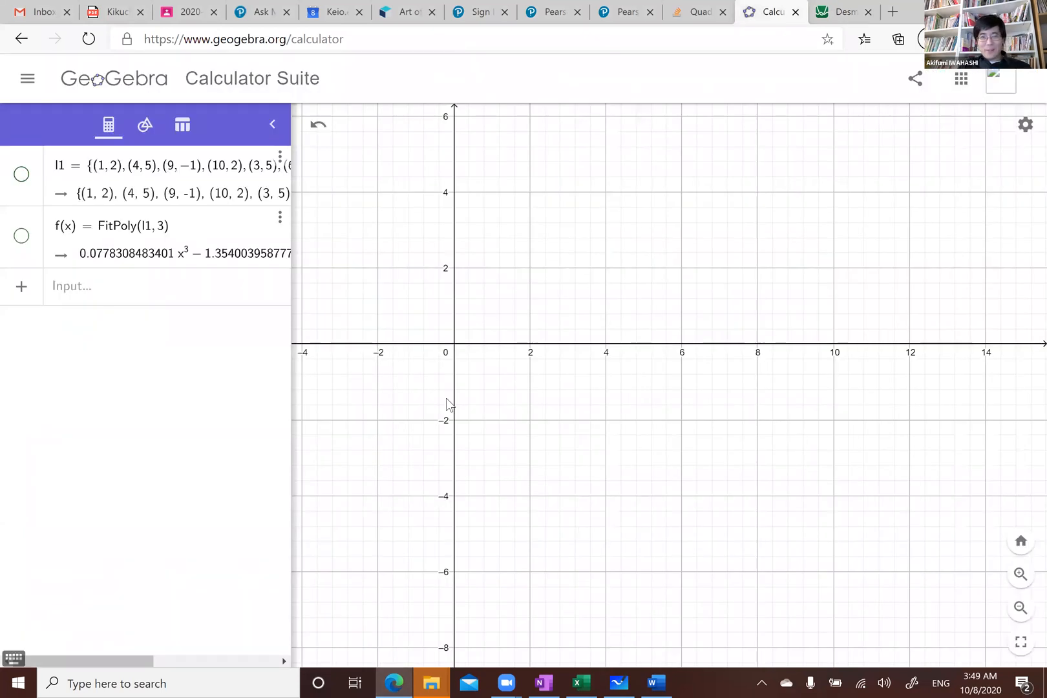
{"action": "left_click_drag", "start_coordinate": [439, 296], "coordinate": [442, 353]}
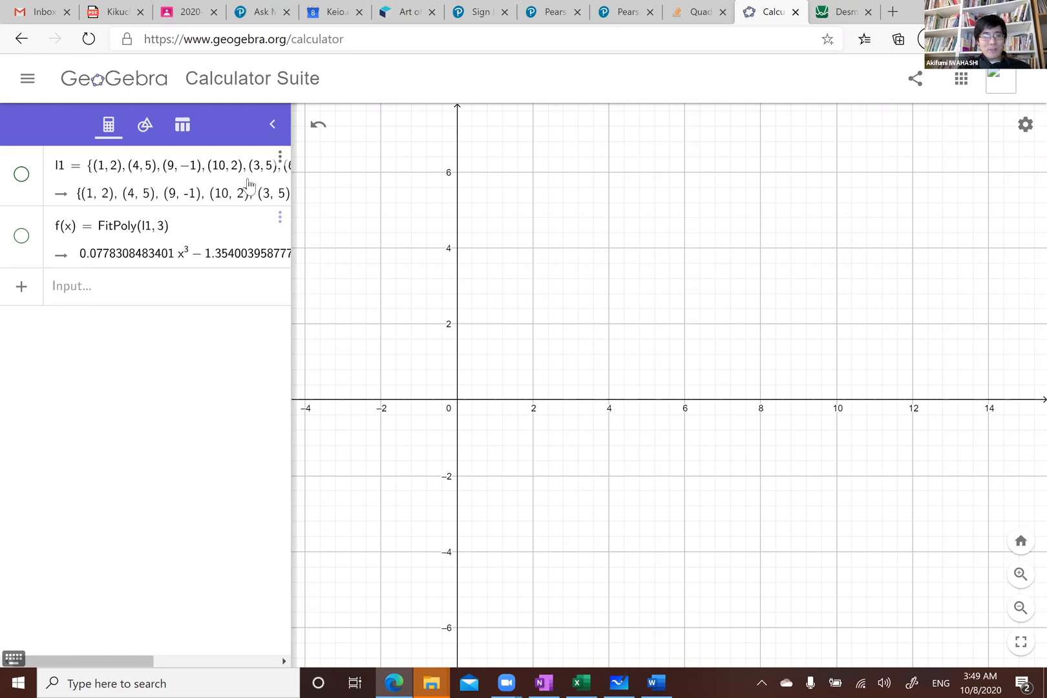
{"action": "left_click", "coordinate": [22, 174]}
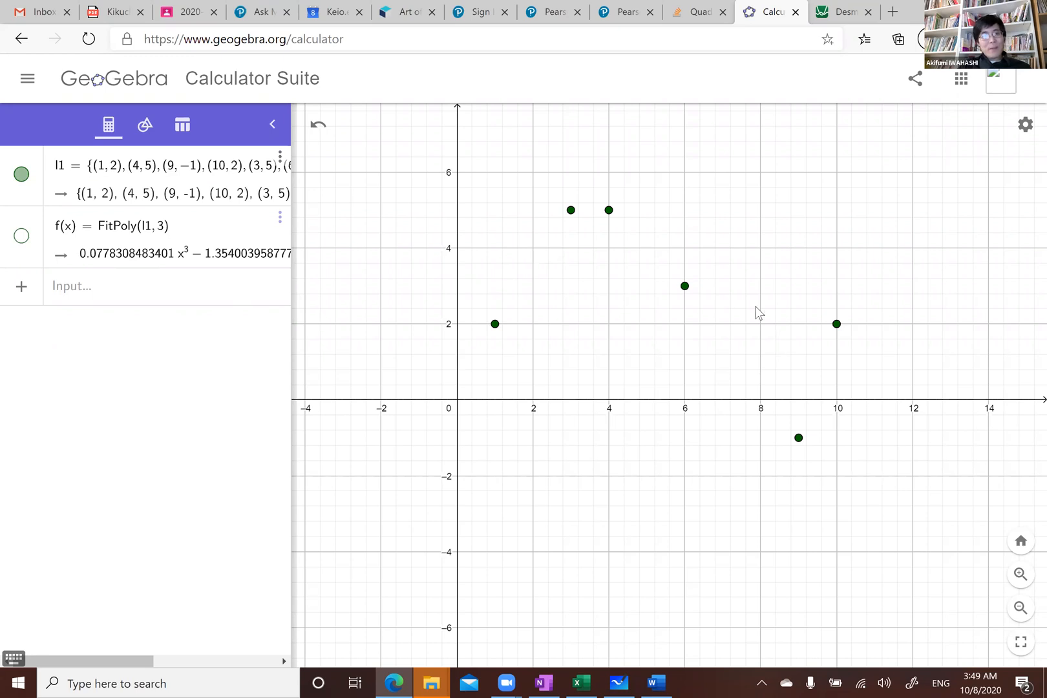
Define g(x) = fitpoly(l1, 1) to fit a linear regression to the points
{"action": "left_click", "coordinate": [128, 294]}
{"action": "type", "text": "f(x)"}
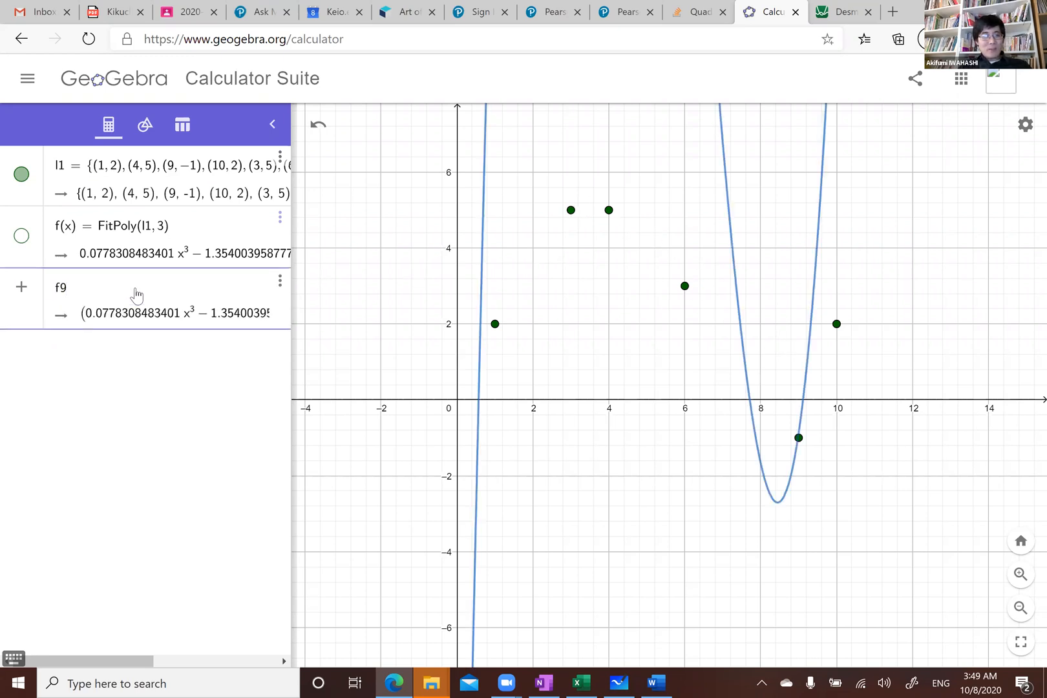
{"action": "key", "text": "BackSpace"}
{"action": "key", "text": "BackSpace"}
{"action": "key", "text": "BackSpace"}
{"action": "type", "text": "g("}
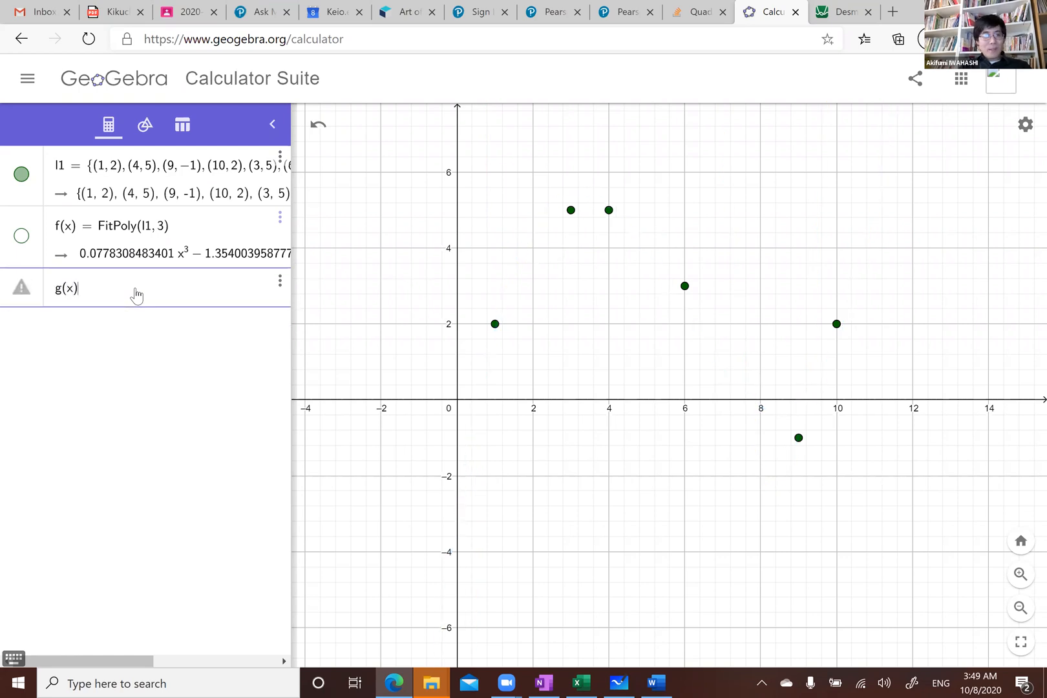
{"action": "type", "text": "x) = fit"}
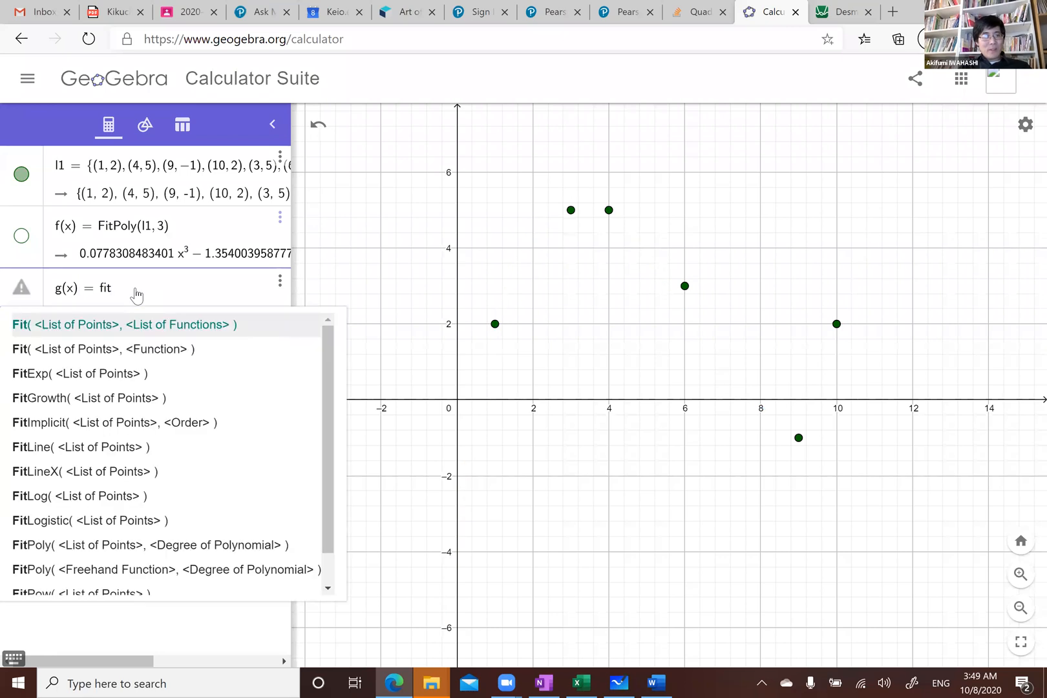
{"action": "type", "text": "poly("}
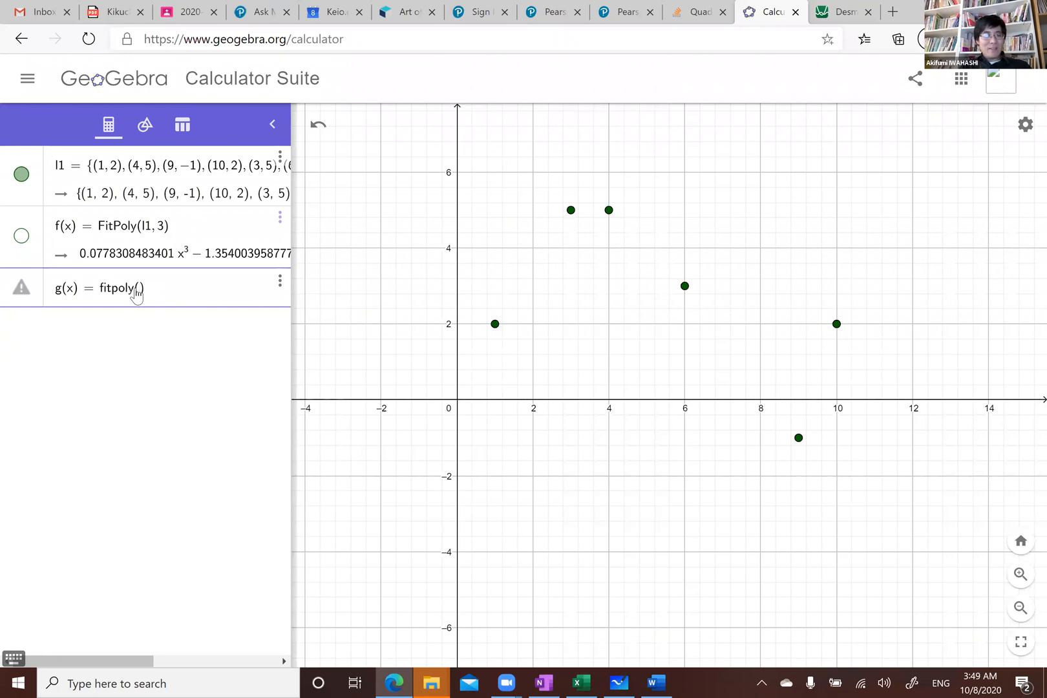
{"action": "type", "text": "l1"}
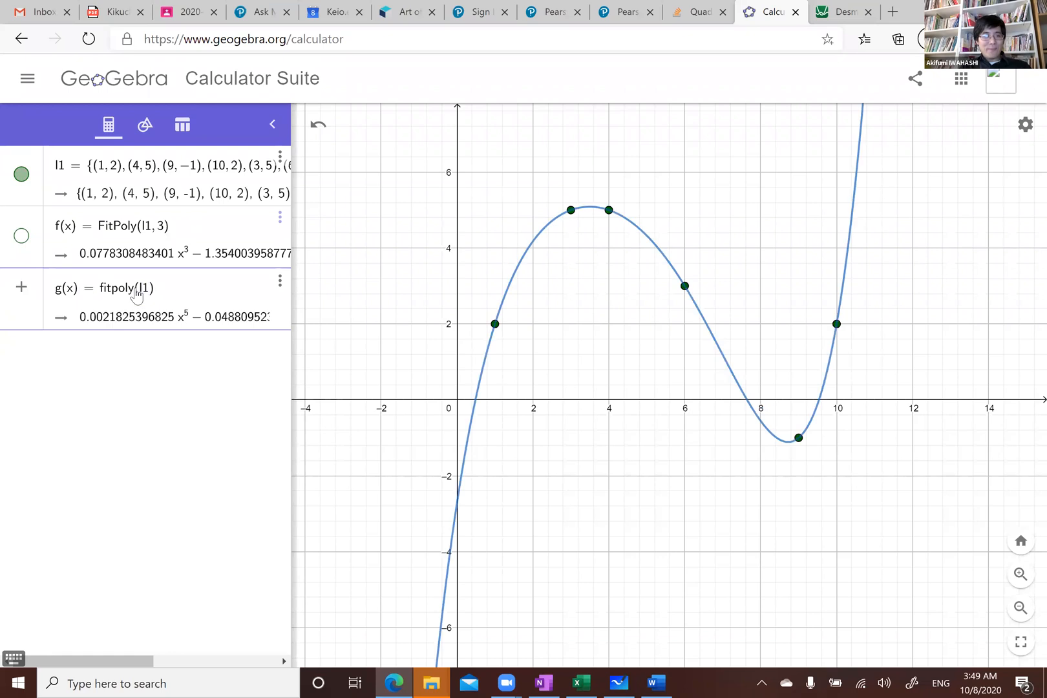
{"action": "type", "text": ", 1"}
{"action": "key", "text": "Return"}
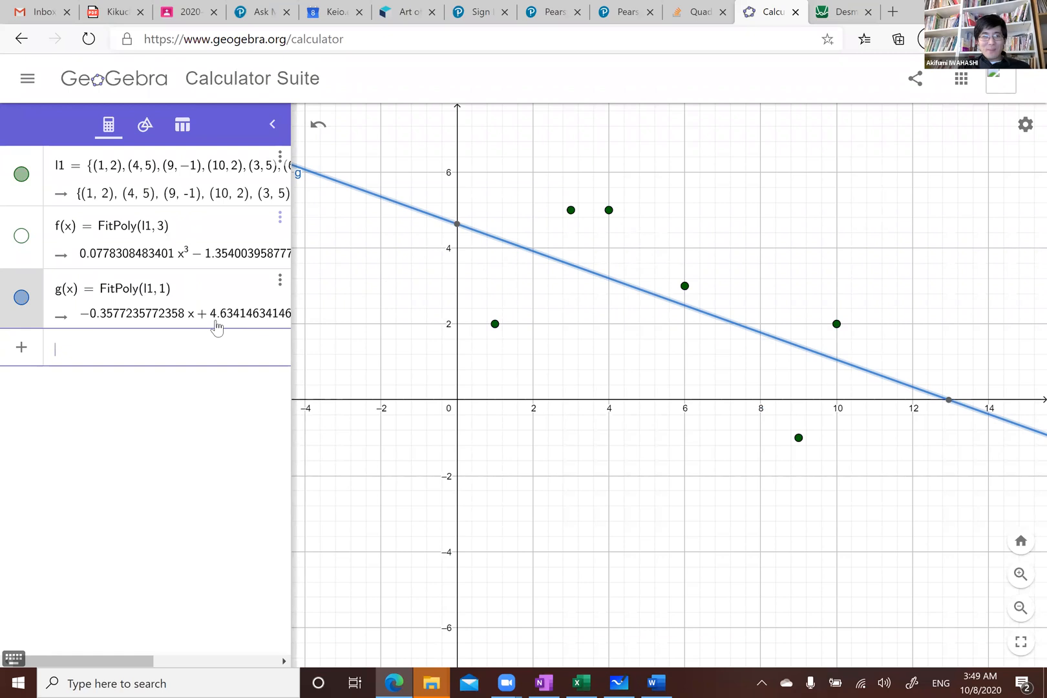
Compare with the linear LINEST result in the spreadsheet, and return to GeoGebra
{"action": "left_click", "coordinate": [582, 681]}
{"action": "left_click", "coordinate": [308, 366]}
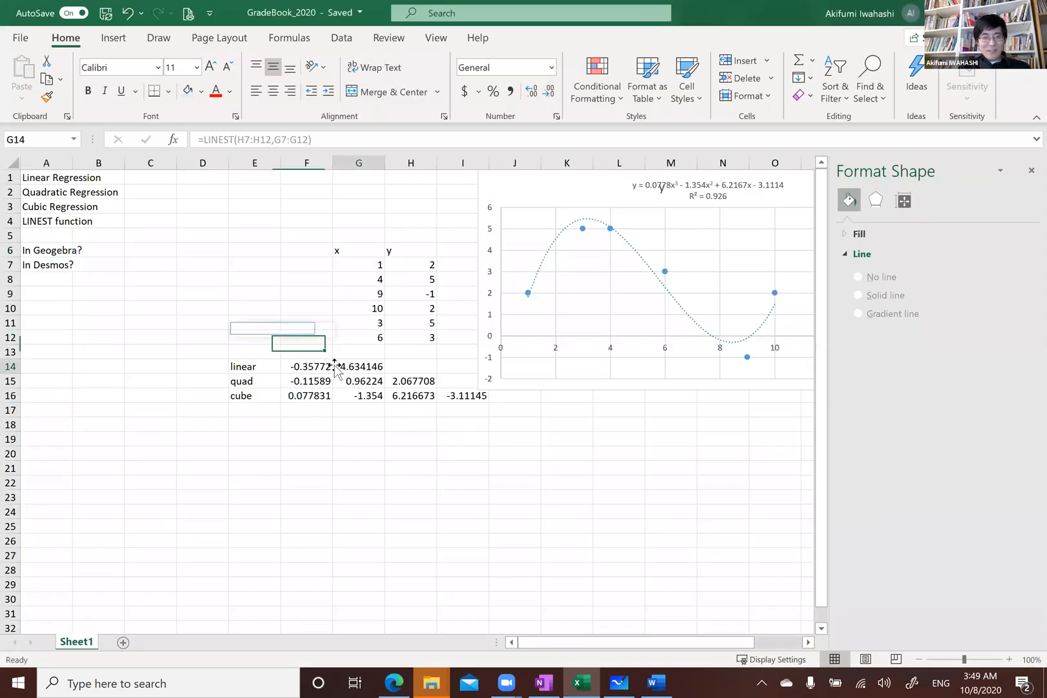
{"action": "left_click", "coordinate": [399, 681]}
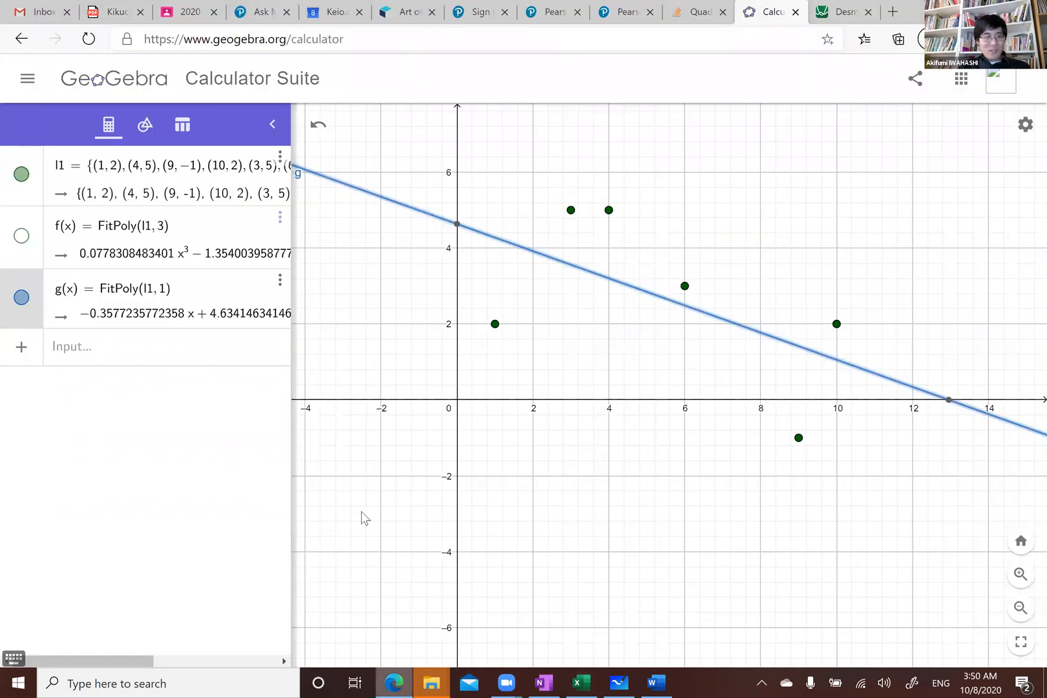
Define h(x) = fitpoly(l1, 2) to fit a quadratic regression to the points
{"action": "left_click", "coordinate": [20, 349]}
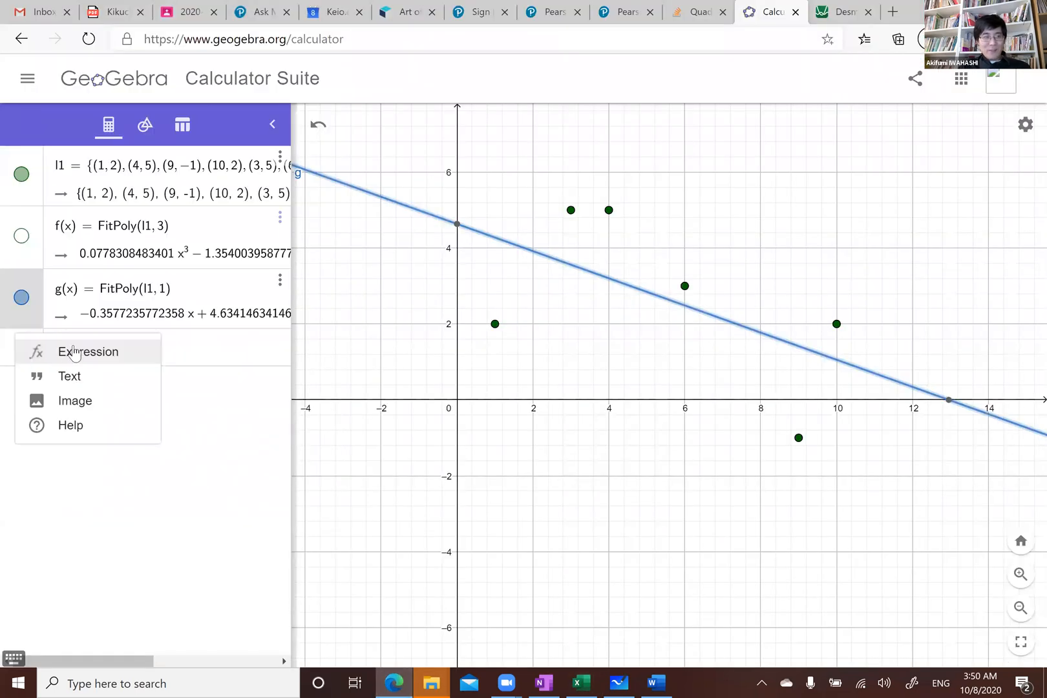
{"action": "left_click", "coordinate": [202, 355]}
{"action": "type", "text": "h("}
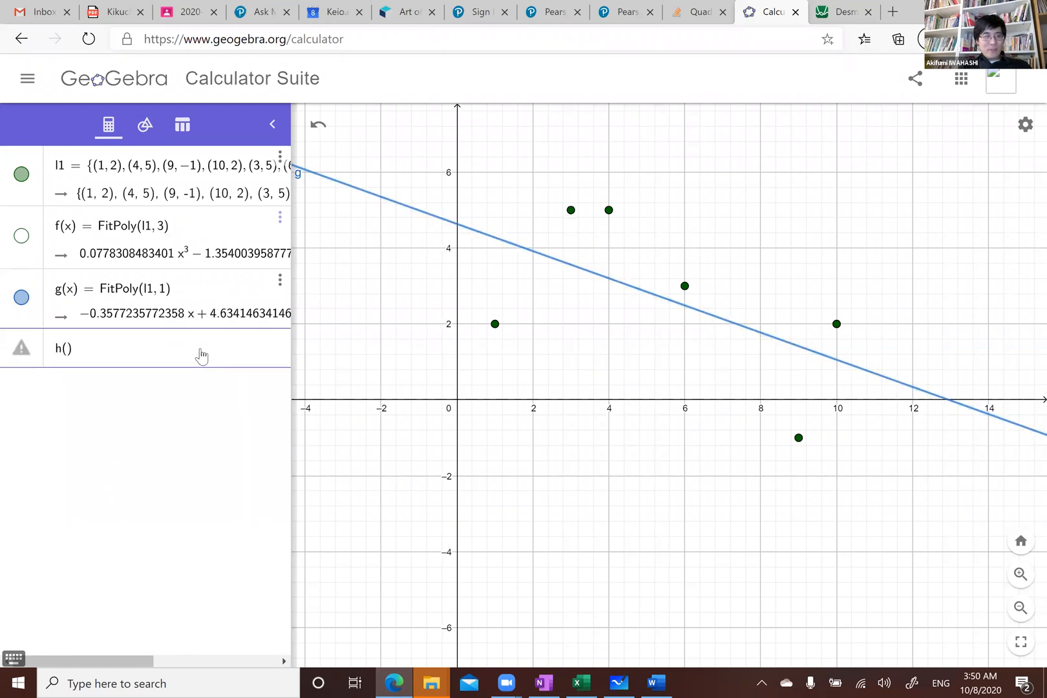
{"action": "type", "text": "x) = fitpoly("}
{"action": "type", "text": "l1, 2"}
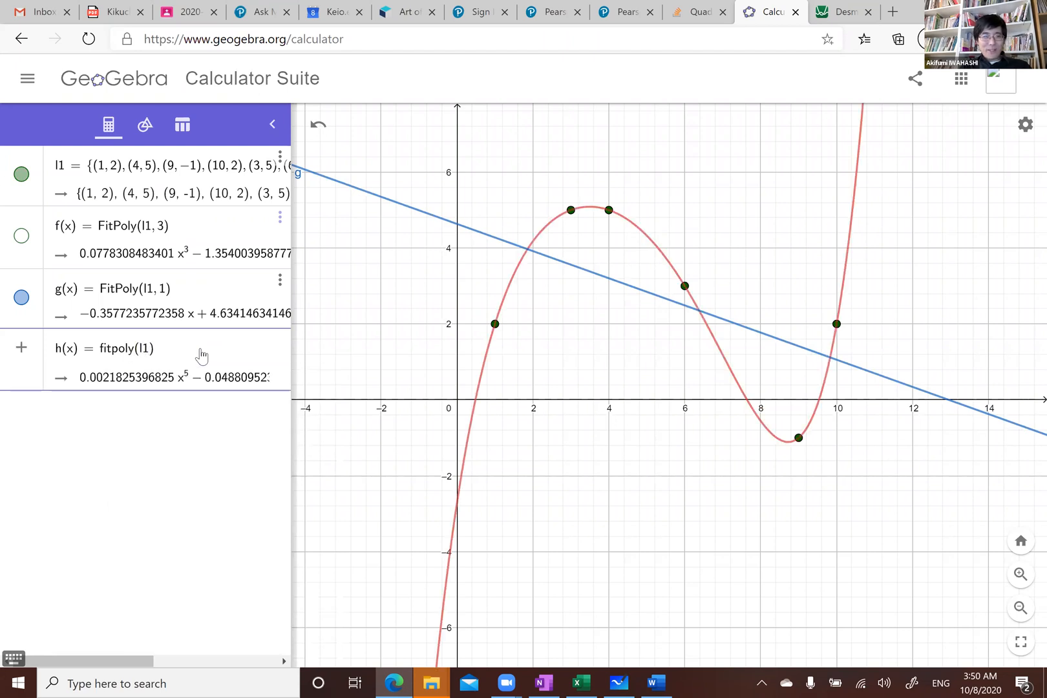
{"action": "key", "text": "Return"}
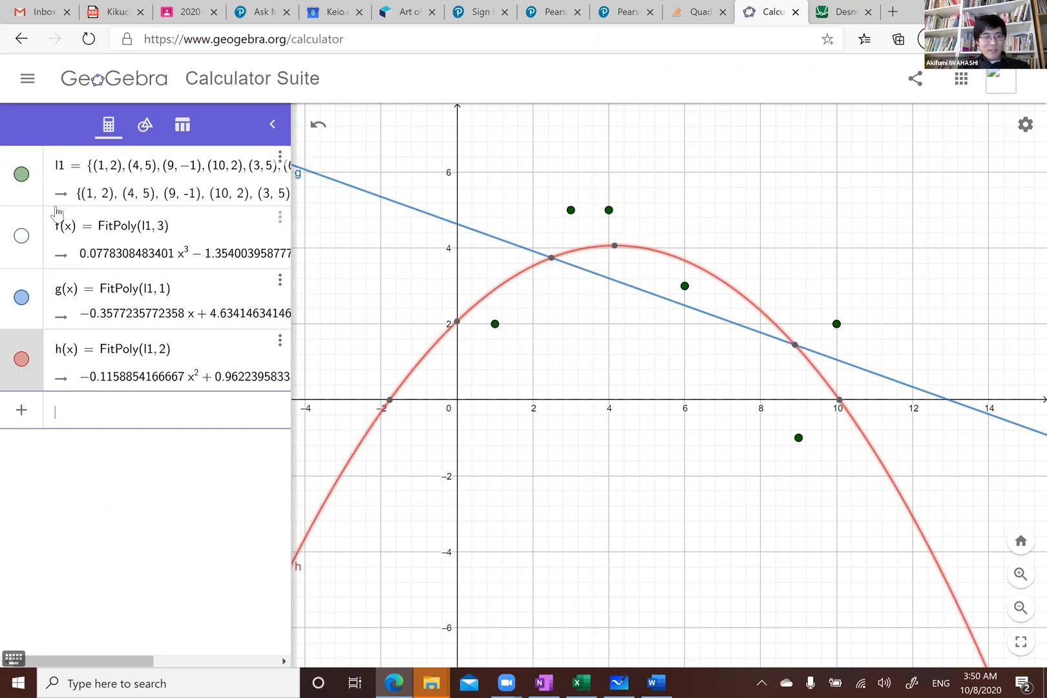
Show the cubic fit f and hide the linear fit g and quadratic fit h, leaving the l1 points selected
{"action": "left_click", "coordinate": [21, 237]}
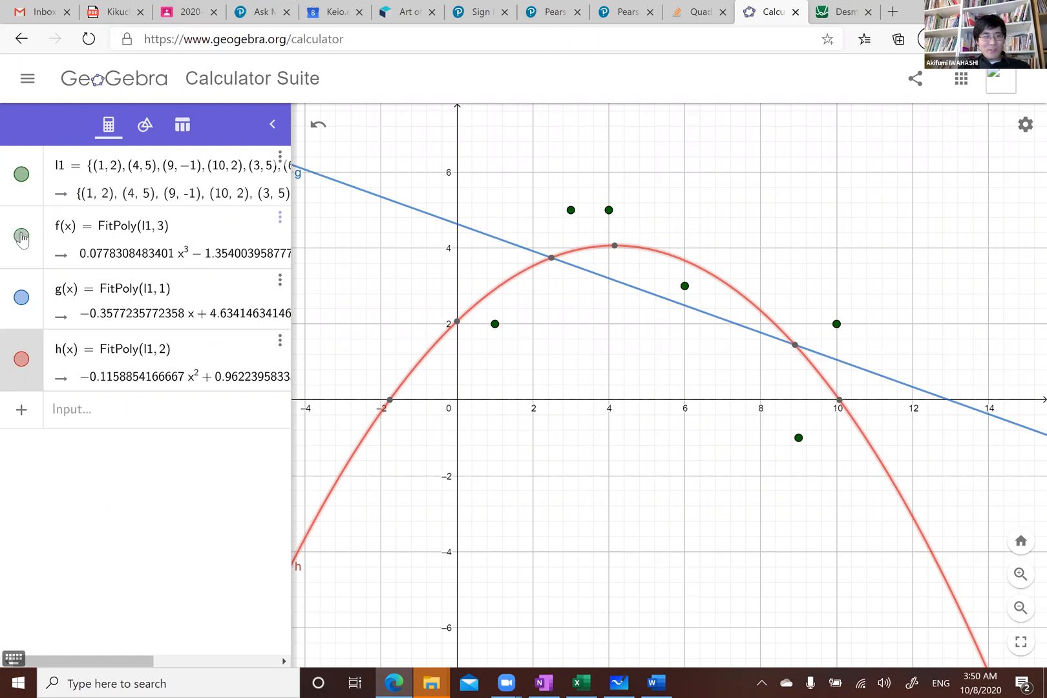
{"action": "left_click", "coordinate": [22, 298]}
{"action": "left_click", "coordinate": [20, 352]}
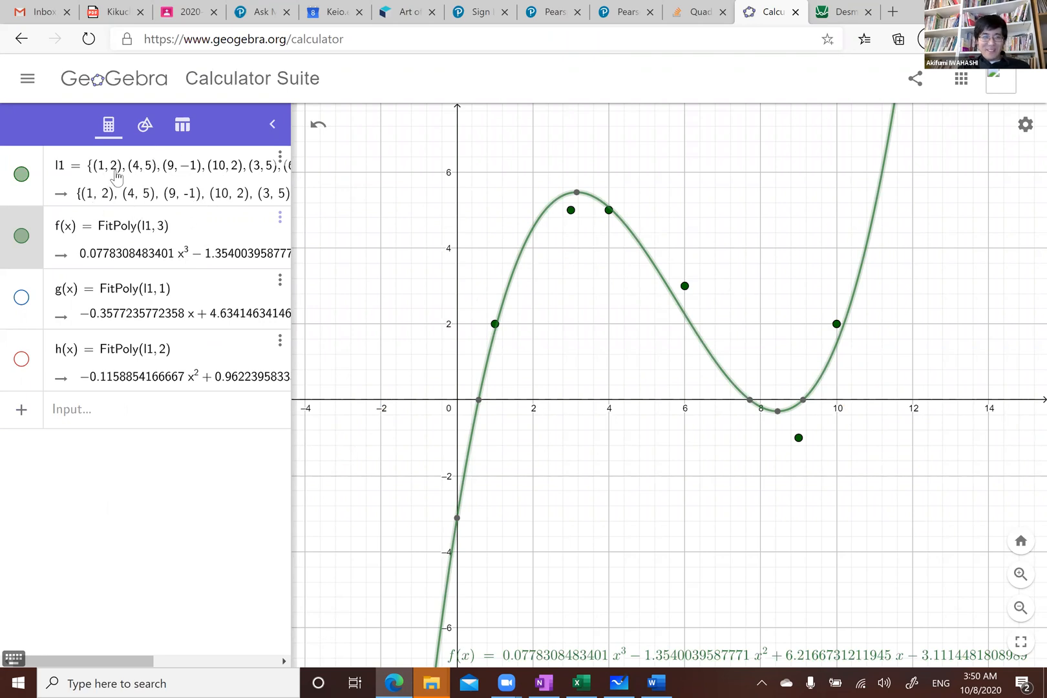
{"action": "left_click", "coordinate": [178, 183]}
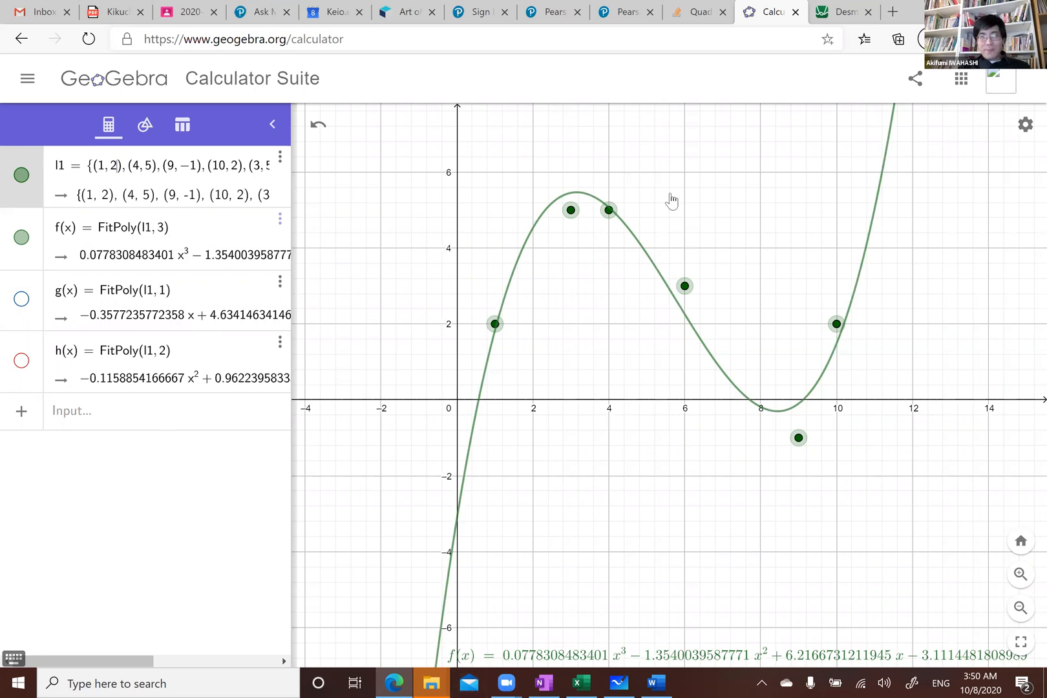
Switch to Desmos and paste the x and y data copied from G7:H12 of the spreadsheet as a new table
{"action": "left_click", "coordinate": [834, 10]}
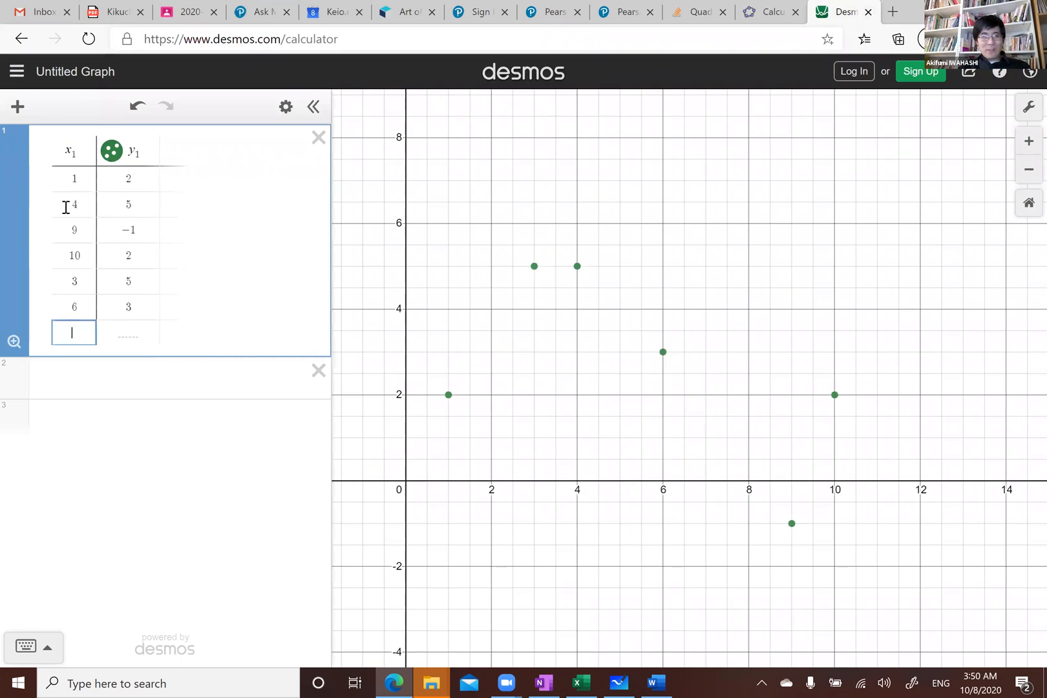
{"action": "left_click", "coordinate": [170, 325]}
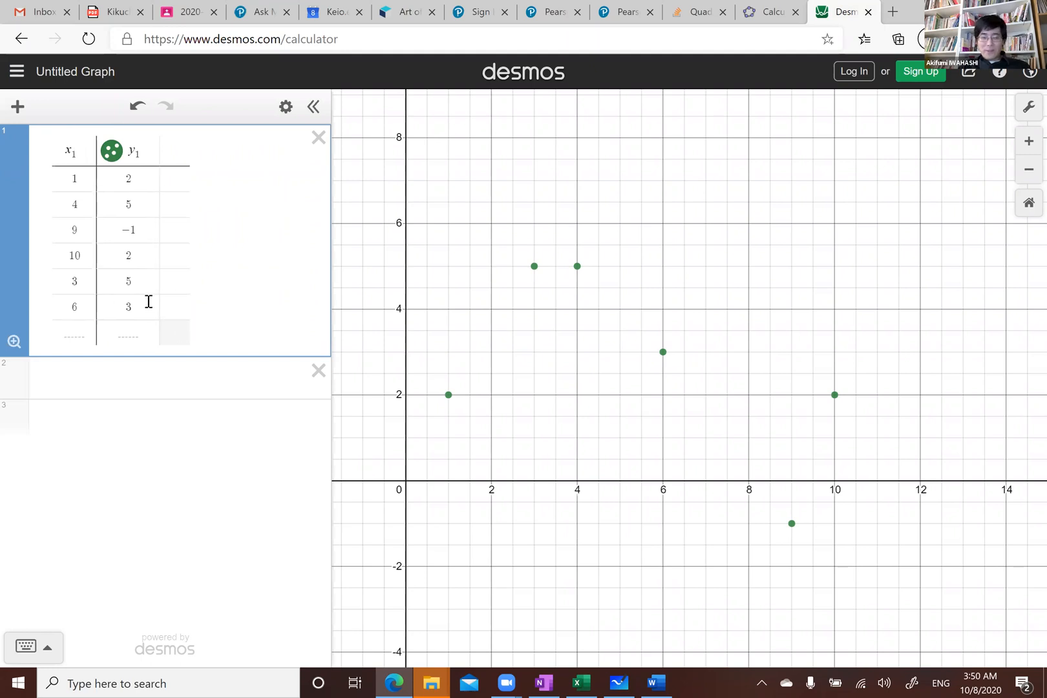
{"action": "left_click_drag", "start_coordinate": [76, 166], "coordinate": [96, 167]}
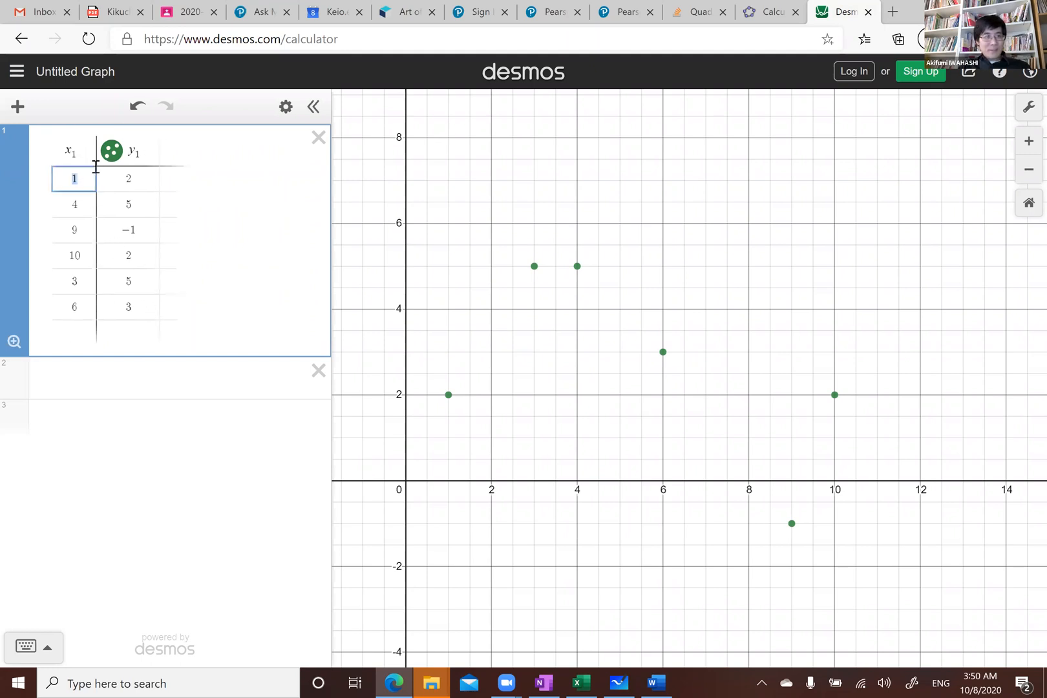
{"action": "left_click", "coordinate": [59, 384]}
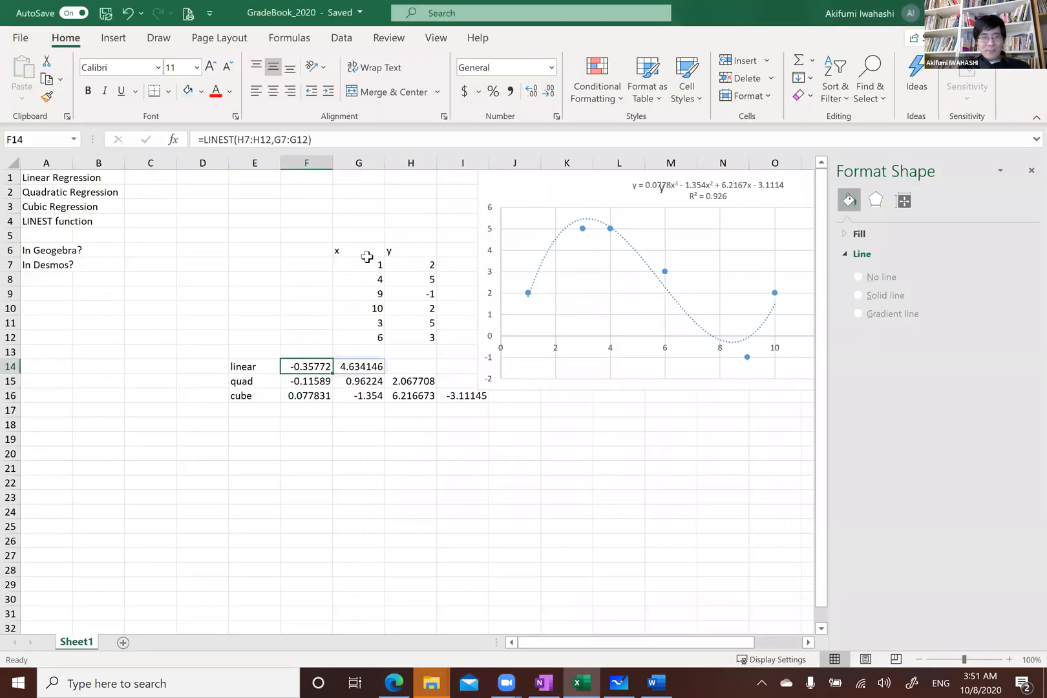
{"action": "left_click_drag", "start_coordinate": [363, 255], "coordinate": [397, 334]}
{"action": "left_click", "coordinate": [395, 309]}
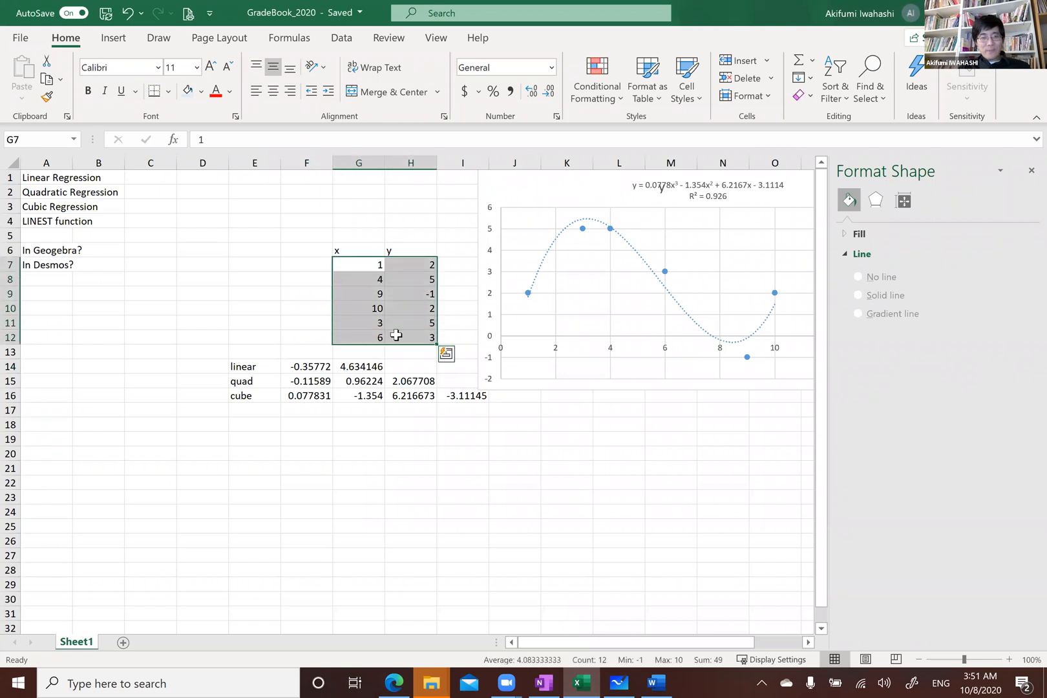
{"action": "key", "text": "ctrl+c"}
{"action": "left_click", "coordinate": [393, 682]}
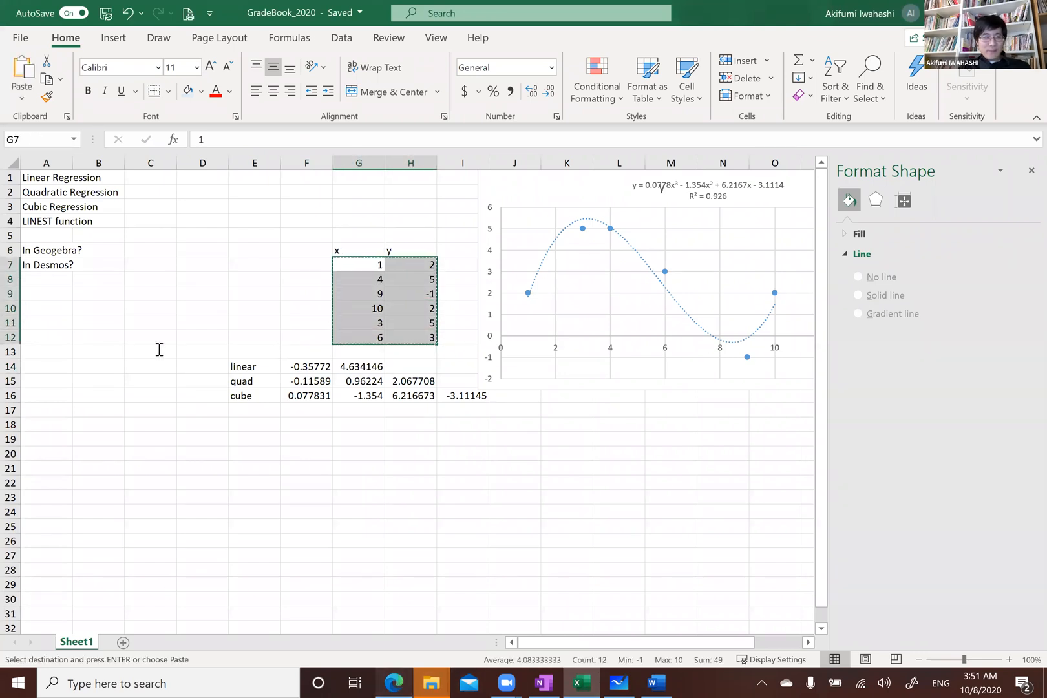
{"action": "key", "text": "ctrl+v"}
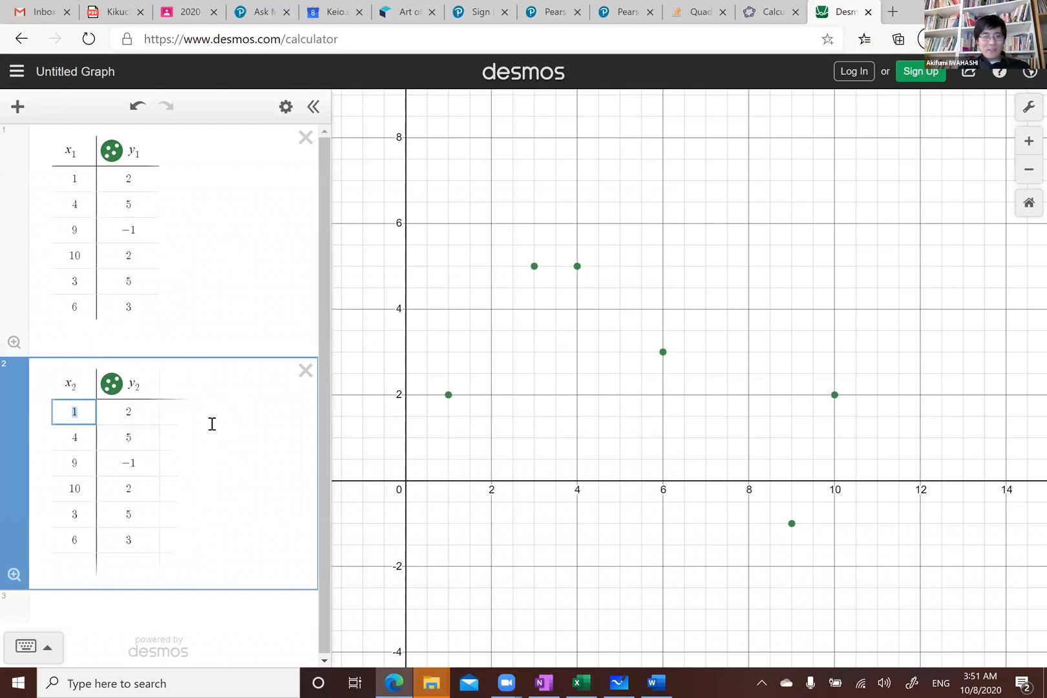
Enter the linear regression y₂ ~ ax₂ + b in a new Desmos expression
{"action": "left_click", "coordinate": [120, 611]}
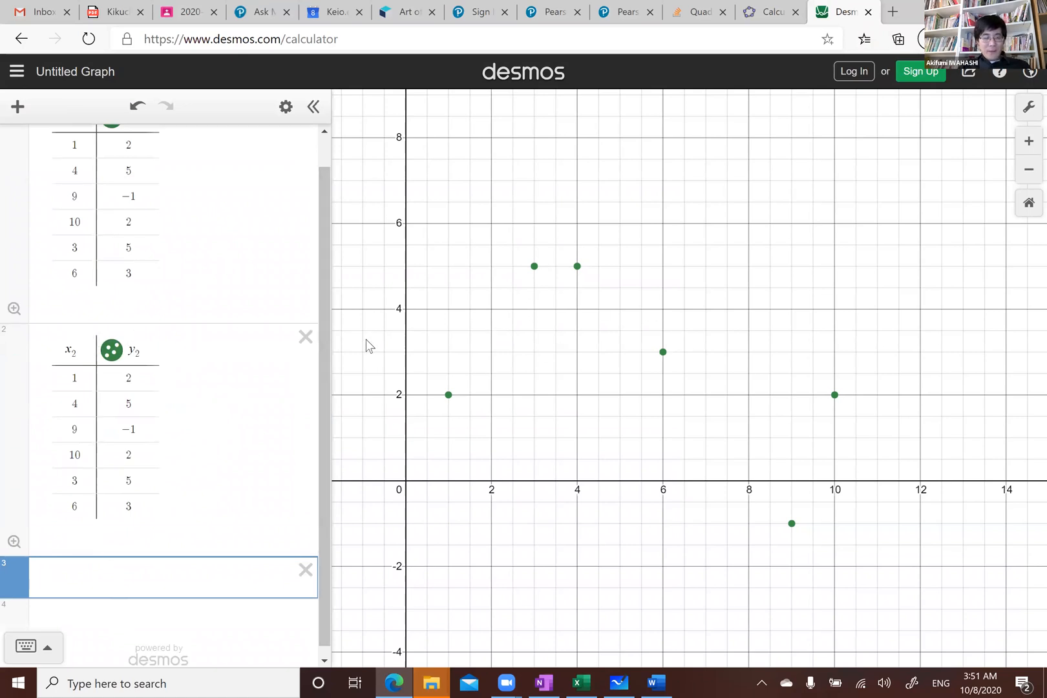
{"action": "type", "text": "y_2"}
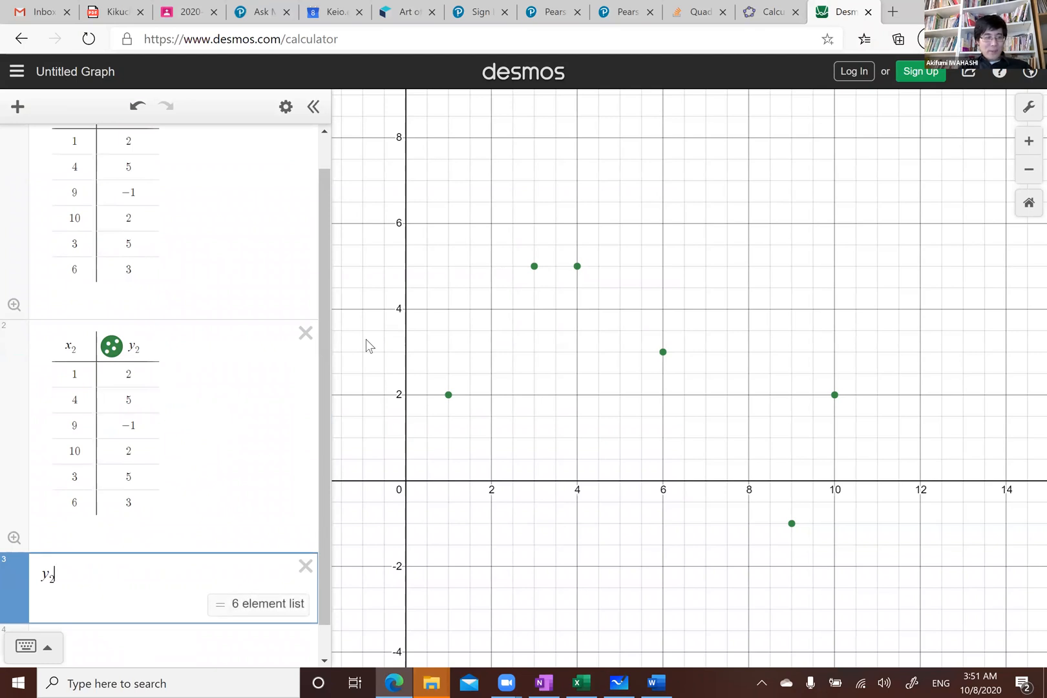
{"action": "type", "text": "~"}
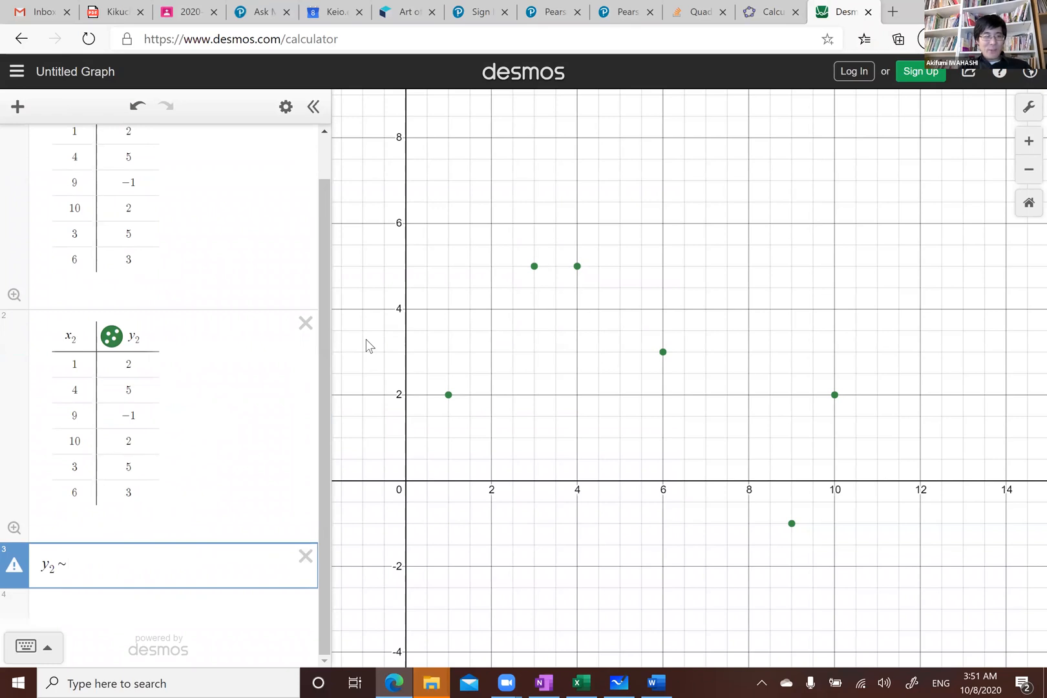
{"action": "type", "text": "ax"}
{"action": "type", "text": "2"}
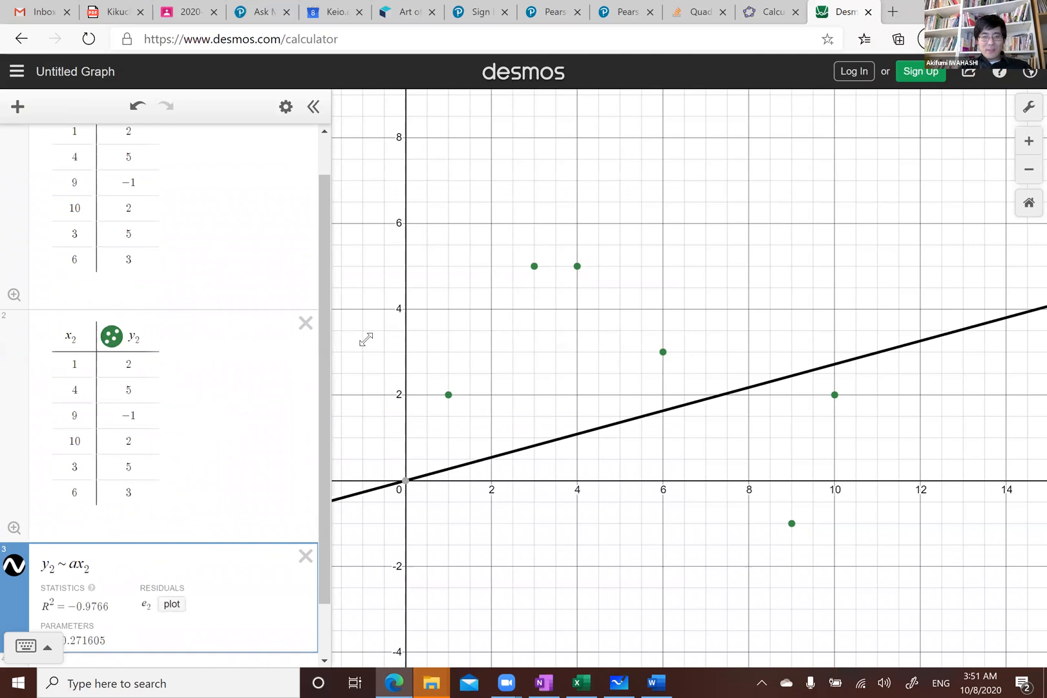
{"action": "type", "text": " + b"}
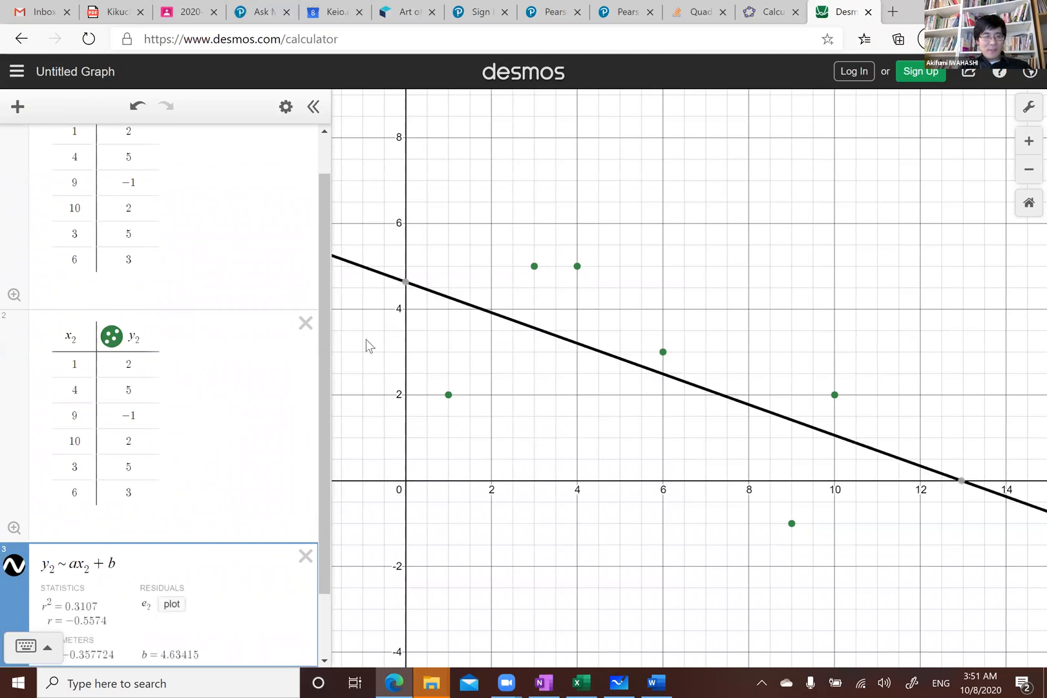
{"action": "key", "text": "Return"}
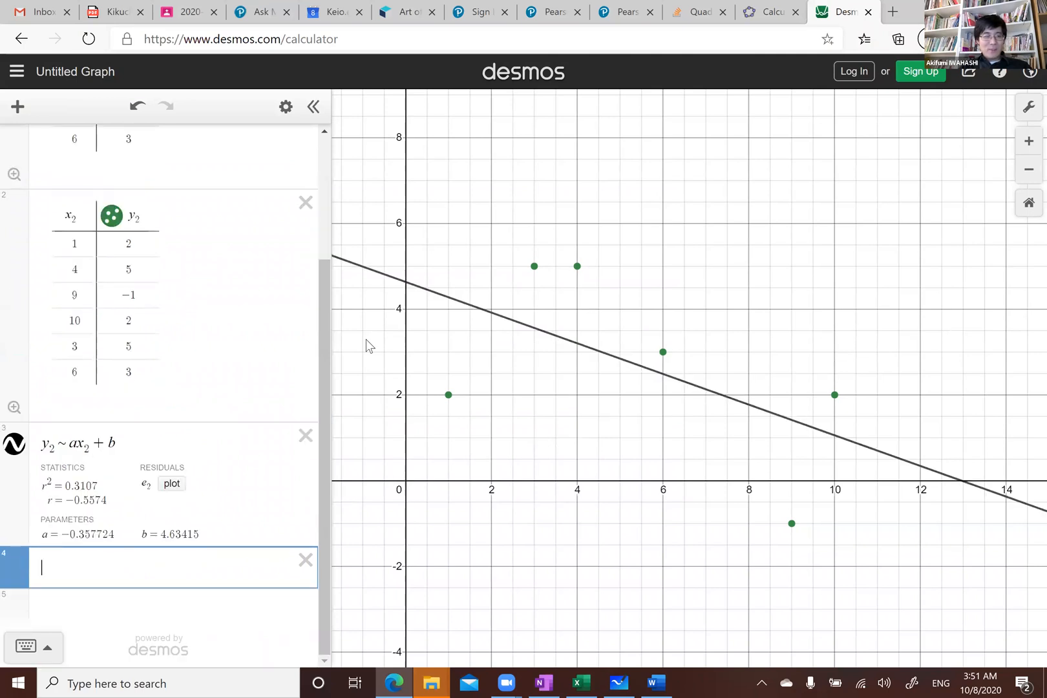
Change the regression expression to the quadratic model y₂ ~ ax₂² + bx₂ + c
{"action": "left_click", "coordinate": [138, 217]}
{"action": "left_click", "coordinate": [81, 218]}
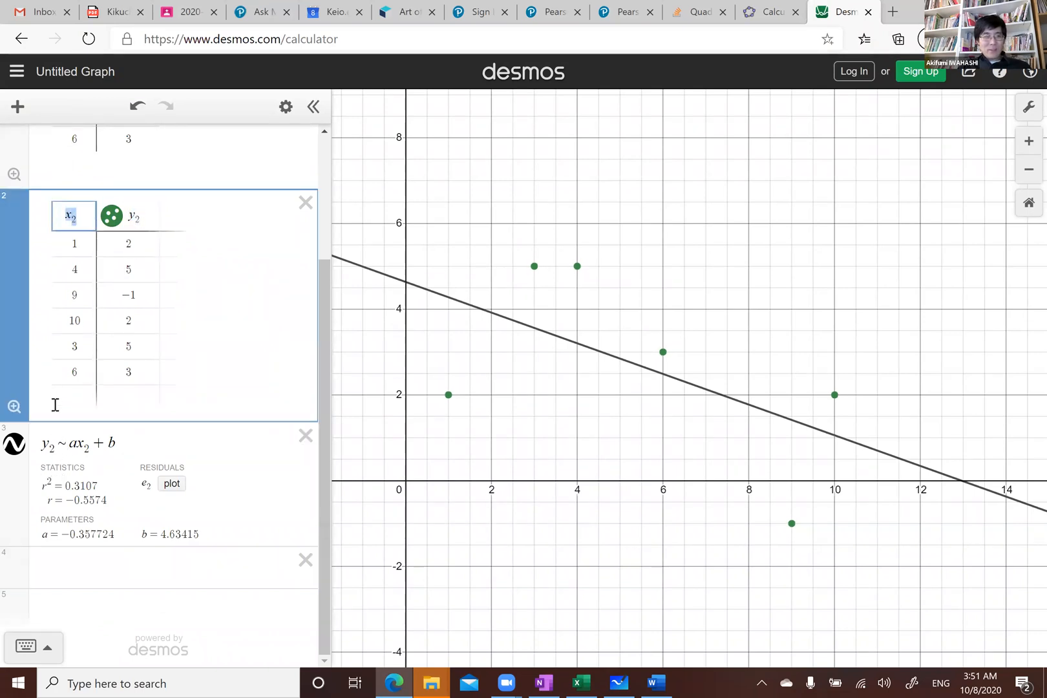
{"action": "left_click", "coordinate": [70, 440]}
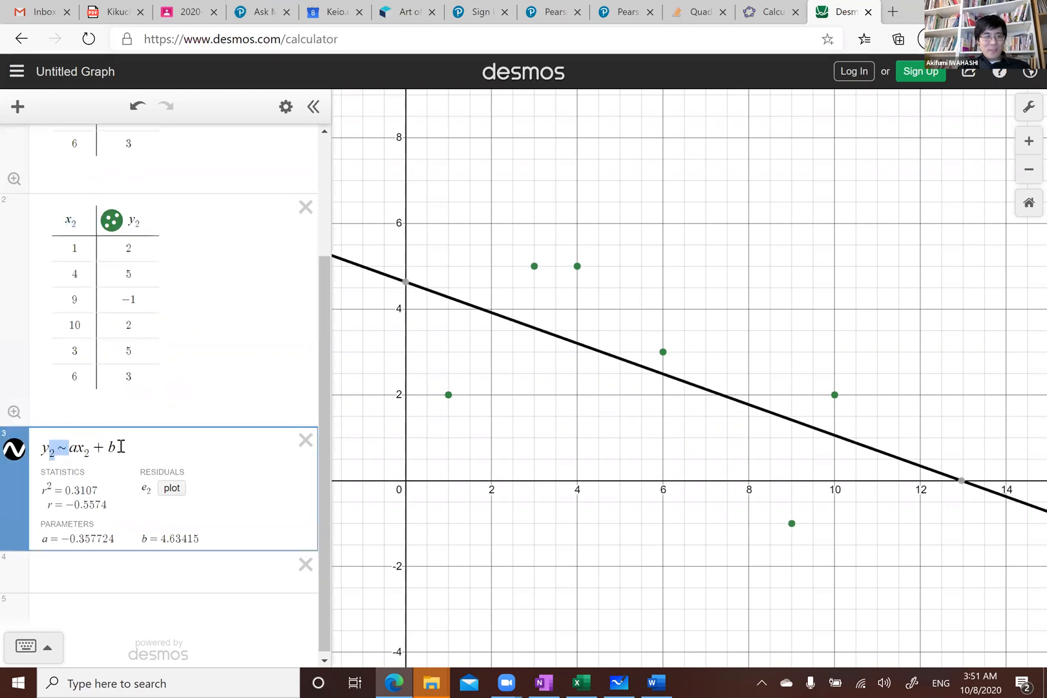
{"action": "left_click", "coordinate": [143, 447]}
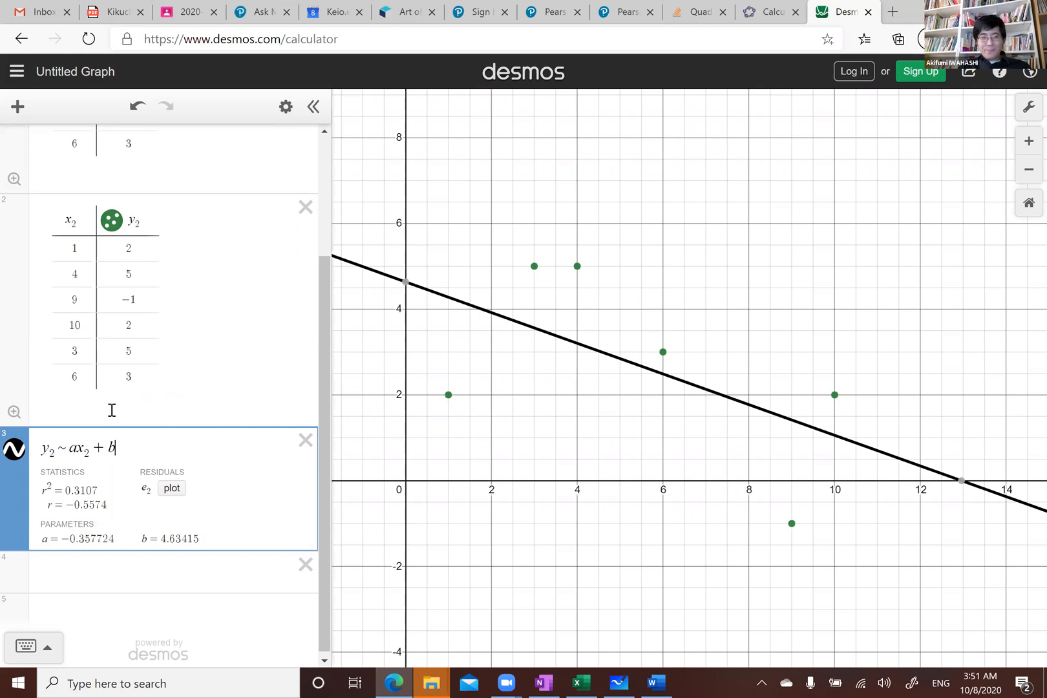
{"action": "left_click", "coordinate": [103, 447]}
{"action": "type", "text": "^2 + b"}
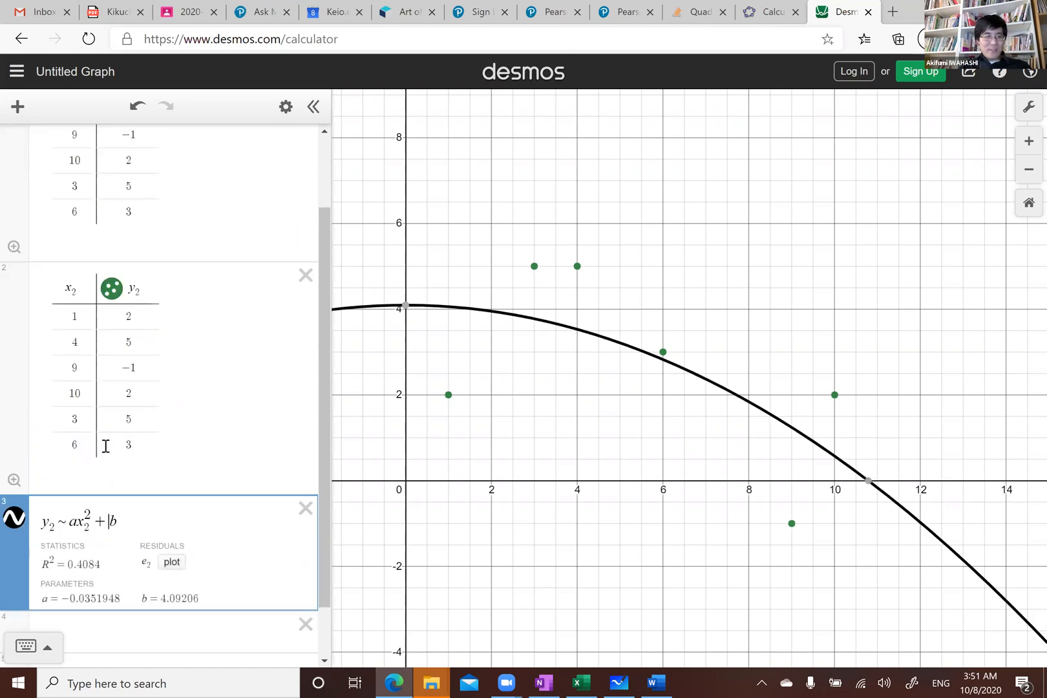
{"action": "type", "text": "x"}
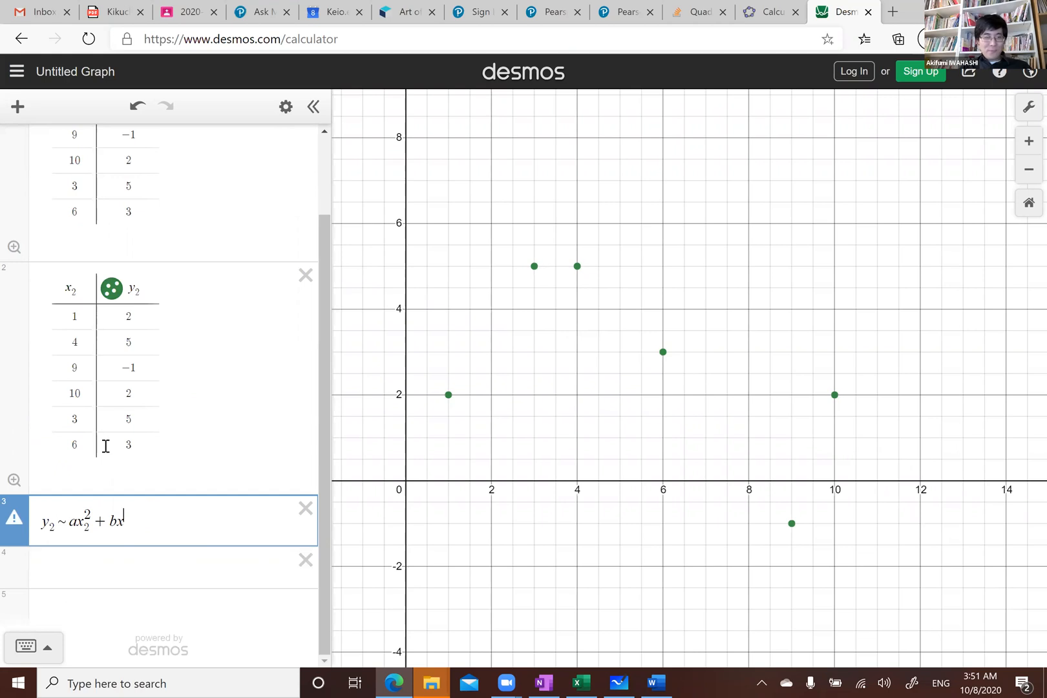
{"action": "type", "text": "x_2+c"}
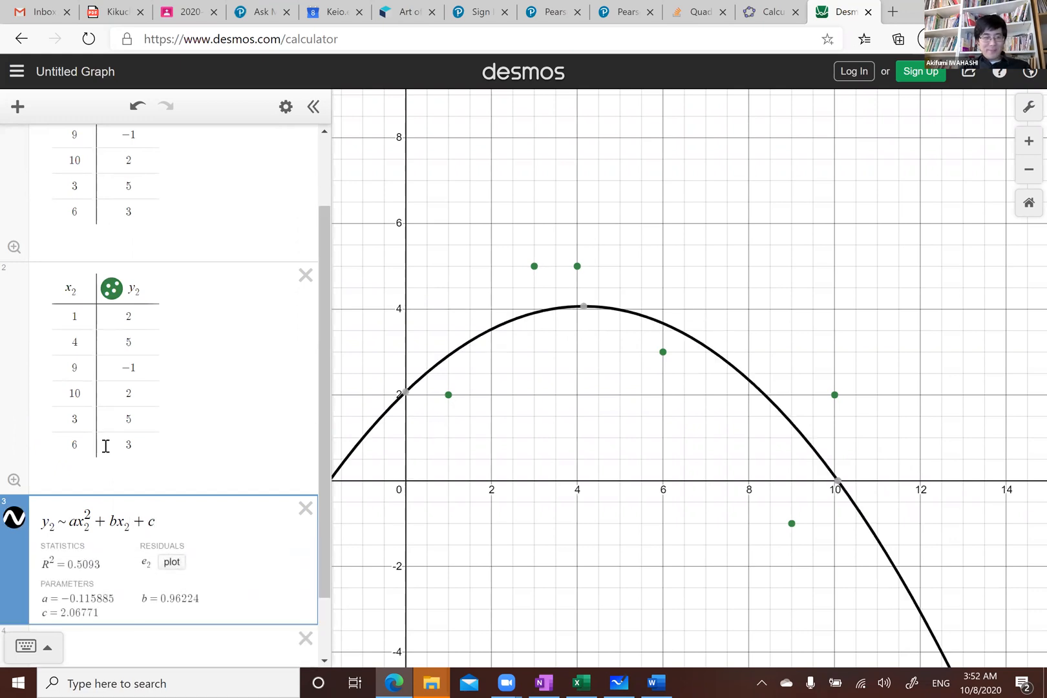
Extend the regression expression to the cubic model y₂ ~ ax₂³ + bx₂² + cx₂ + d
{"action": "left_click", "coordinate": [69, 522]}
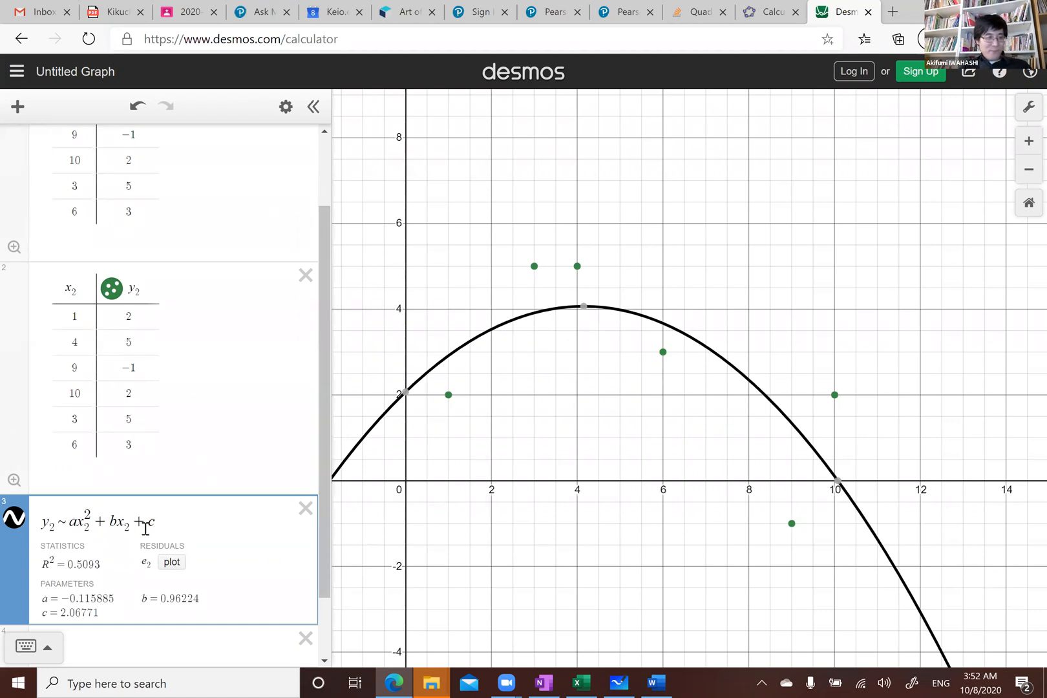
{"action": "type", "text": "ax_2"}
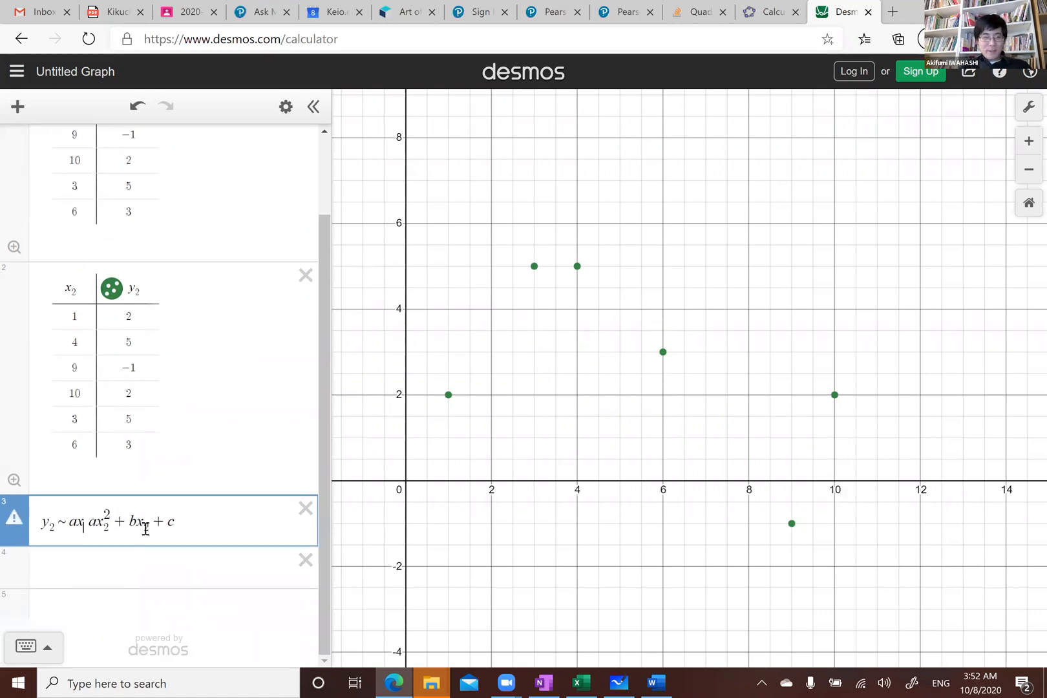
{"action": "type", "text": "^3"}
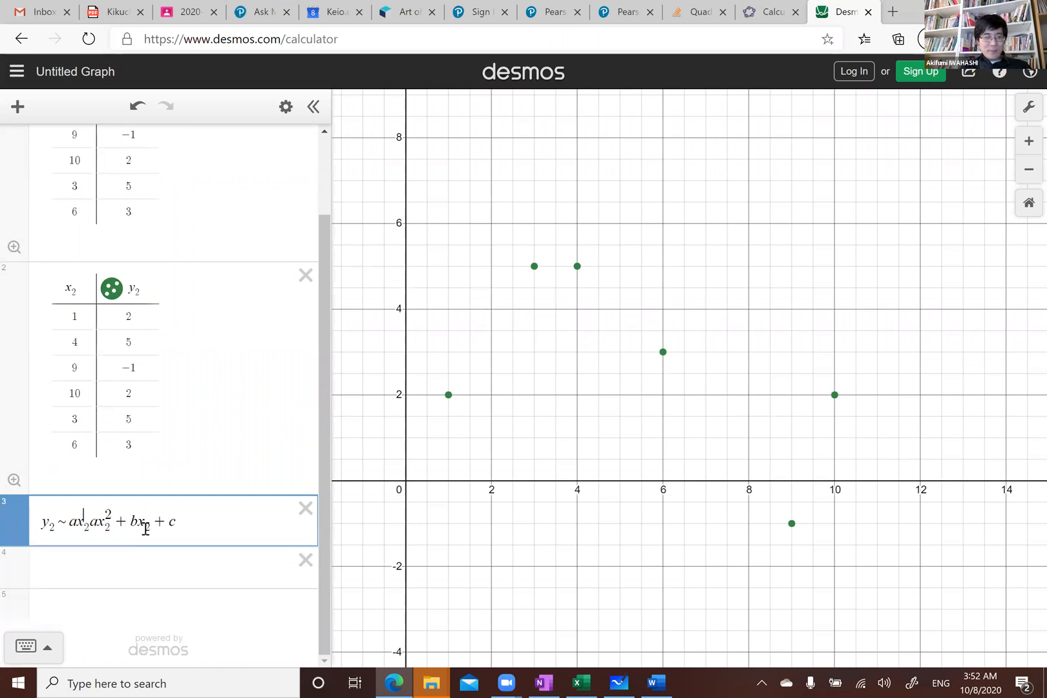
{"action": "key", "text": "Right"}
{"action": "type", "text": "+"}
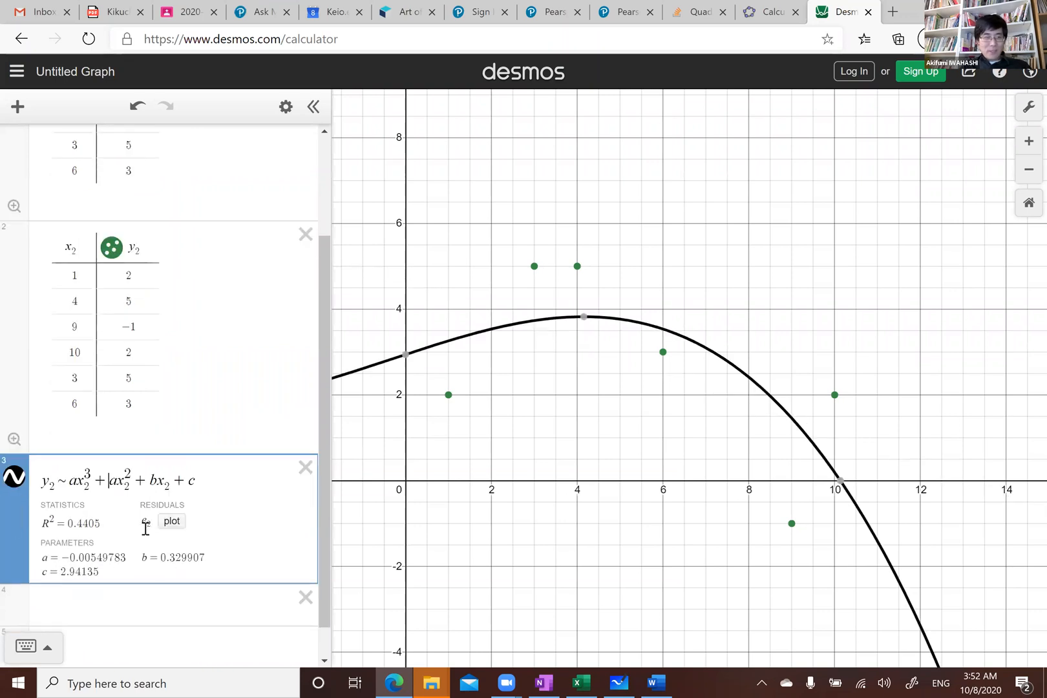
{"action": "key", "text": "Delete"}
{"action": "type", "text": "b"}
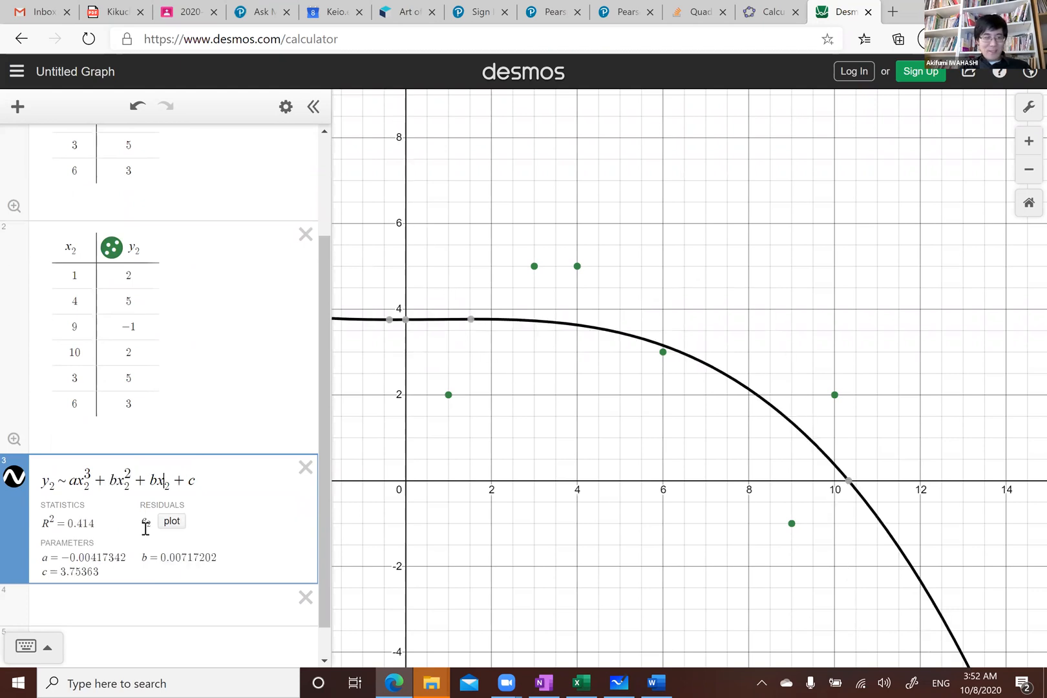
{"action": "key", "text": "BackSpace"}
{"action": "type", "text": "c"}
{"action": "key", "text": "Right"}
{"action": "key", "text": "Right"}
{"action": "key", "text": "Right"}
{"action": "key", "text": "Right"}
{"action": "key", "text": "Right"}
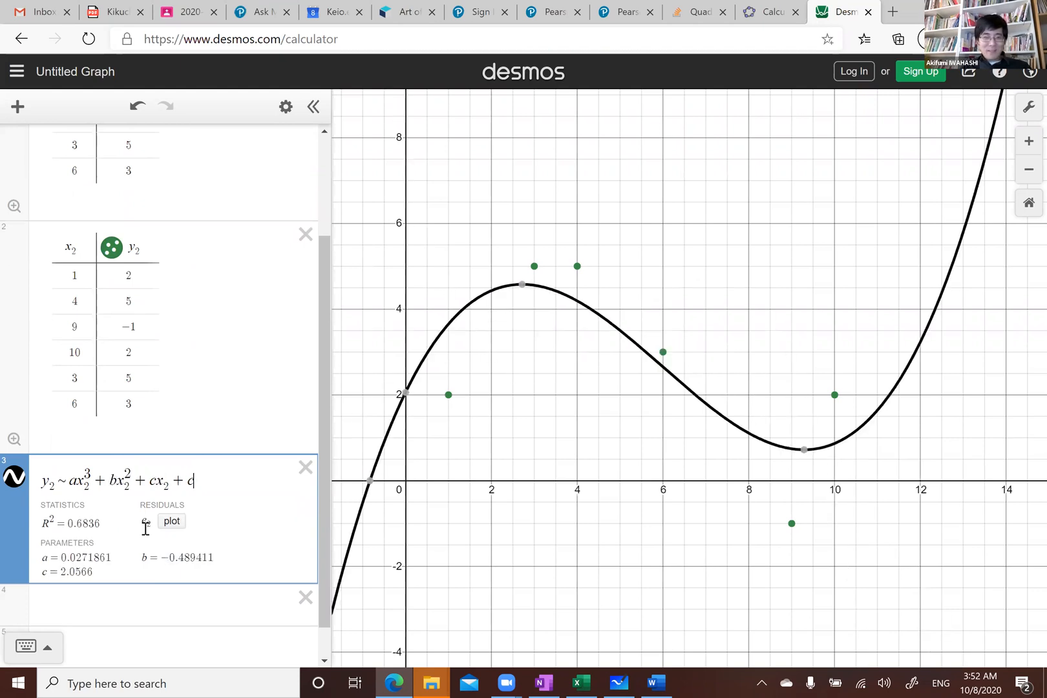
{"action": "key", "text": "BackSpace"}
{"action": "type", "text": "d"}
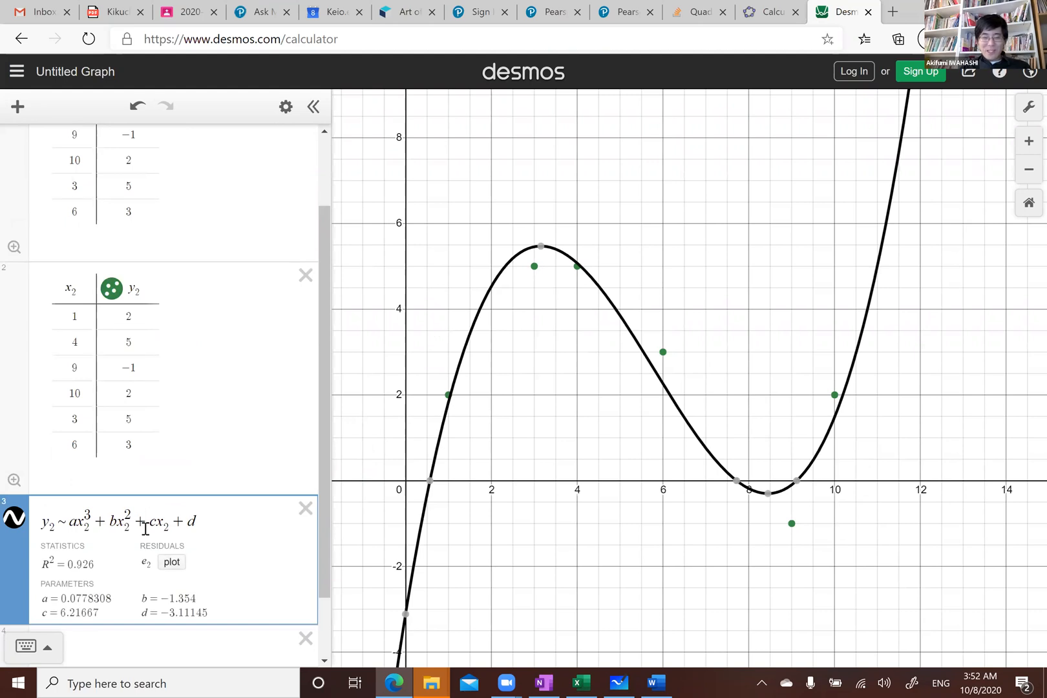
{"action": "key", "text": "BackSpace"}
{"action": "key", "text": "BackSpace"}
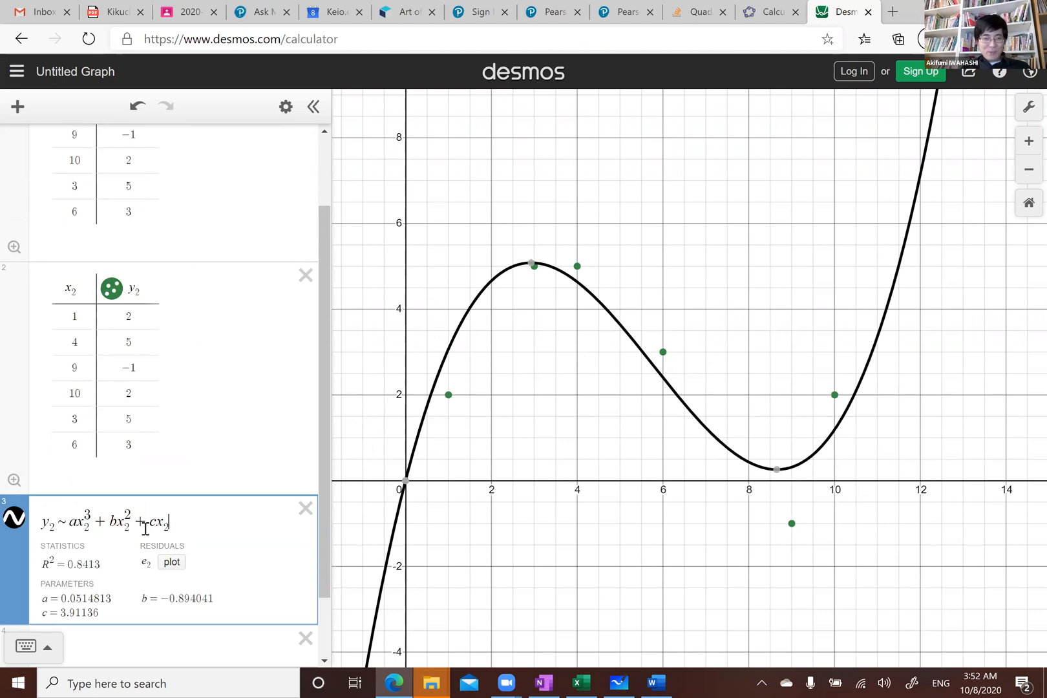
{"action": "type", "text": "+ "}
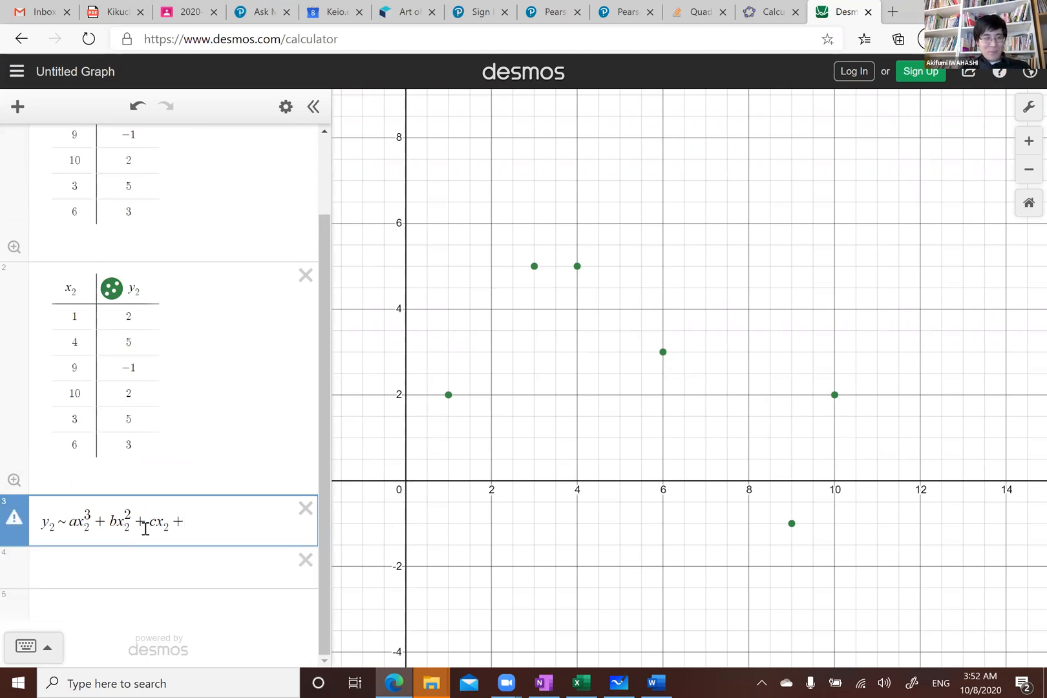
{"action": "type", "text": "d"}
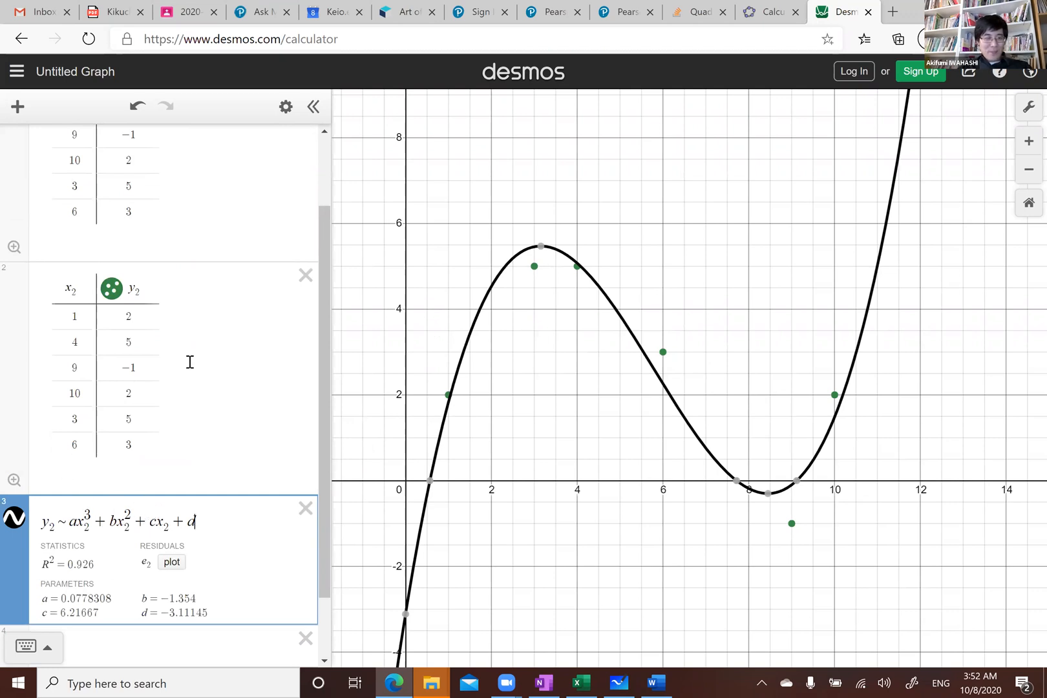
Replace the cubic model with the sinusoidal regression y₂ ~ a sin(x₂) + b
{"action": "left_click", "coordinate": [67, 521]}
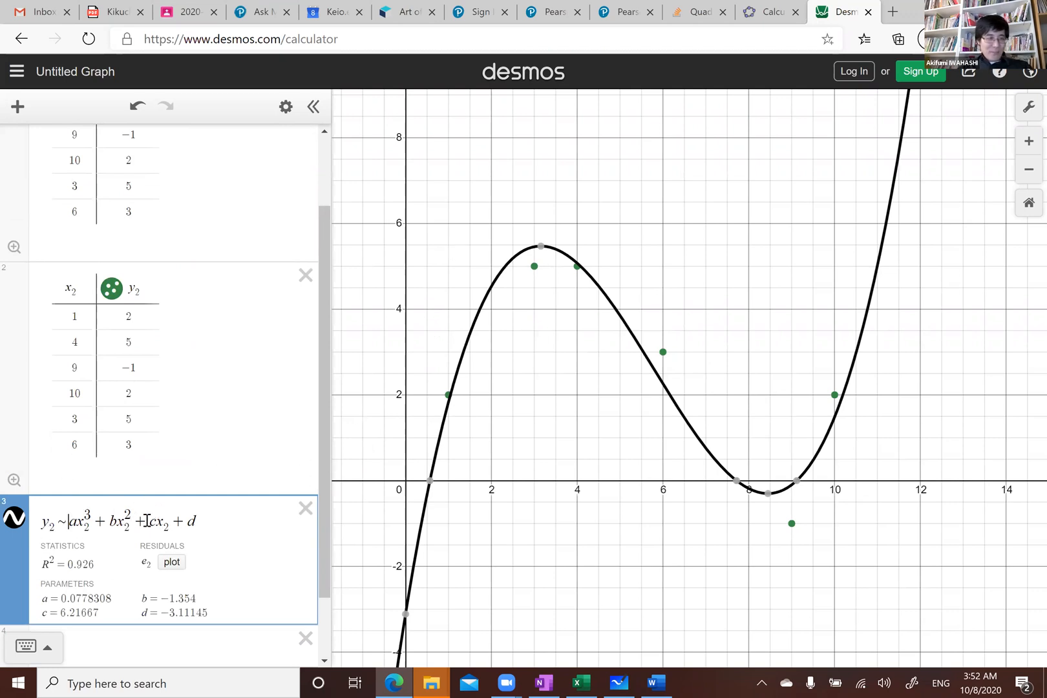
{"action": "left_click", "coordinate": [200, 519], "text": "shift"}
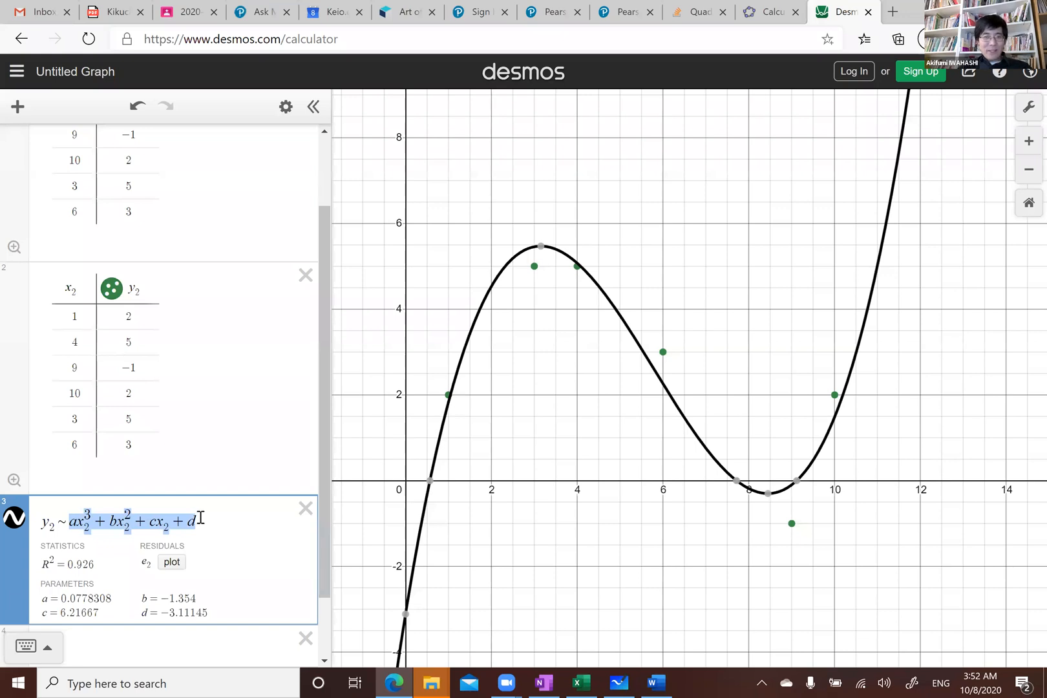
{"action": "type", "text": "a sin(x"}
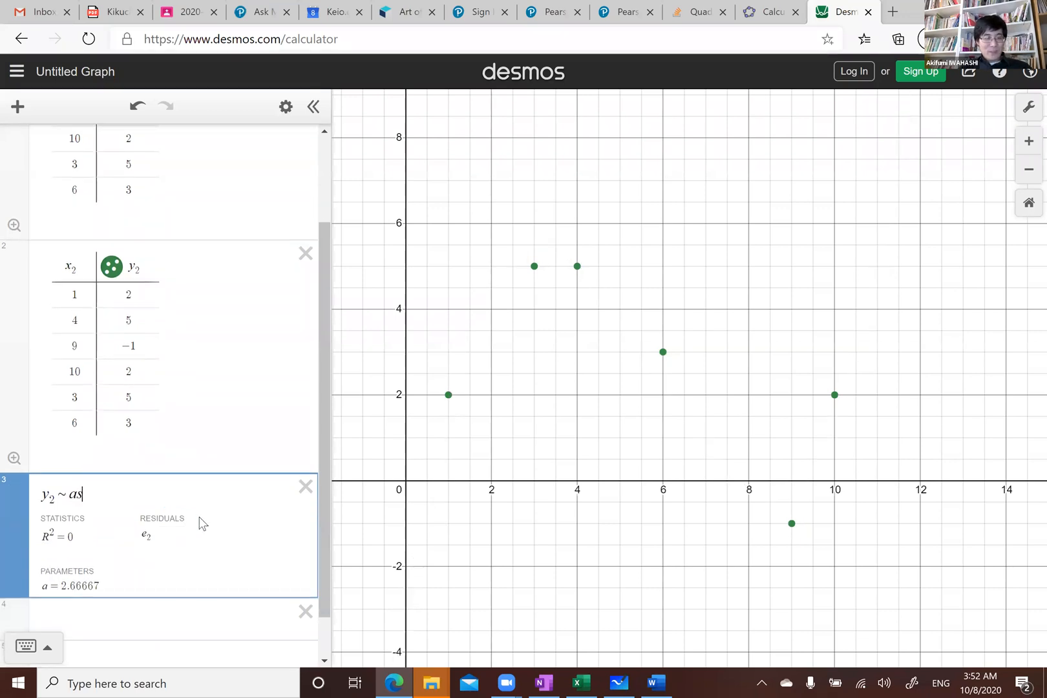
{"action": "type", "text": "_2)"}
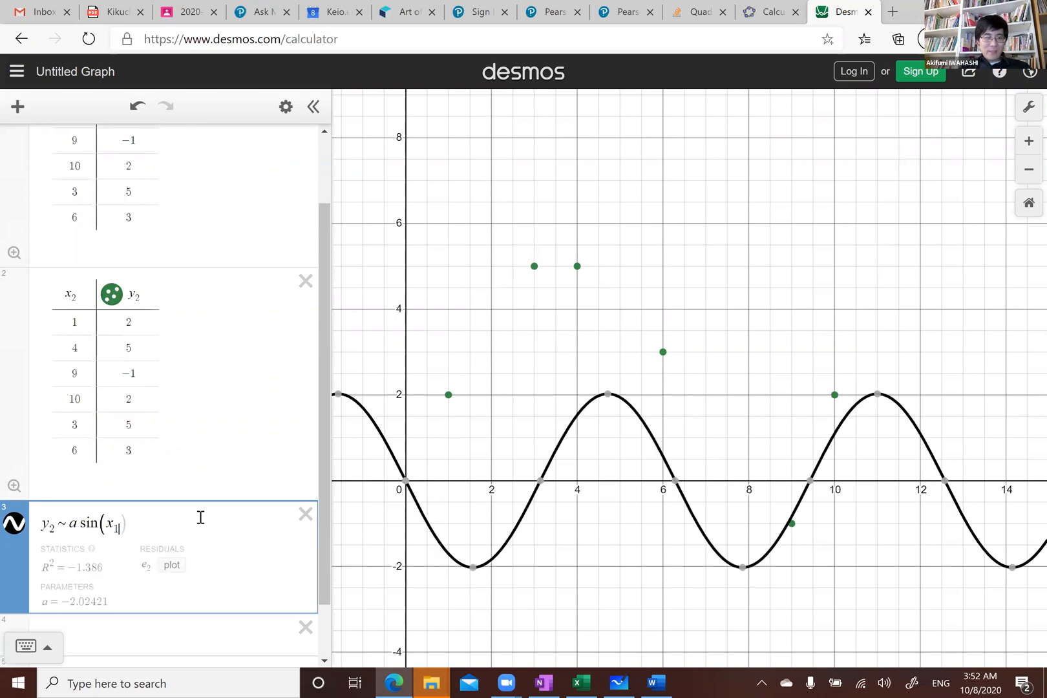
{"action": "type", "text": "+b"}
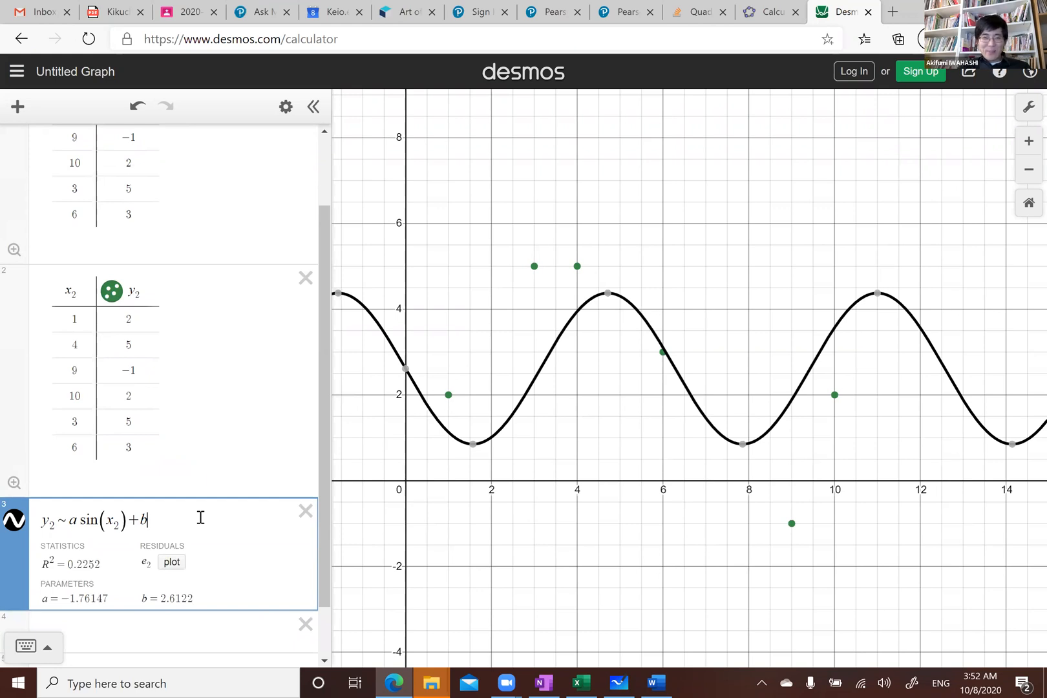
Extend the sine regression to y₂ ~ a sin(x₂/b − c) + d with a period and phase parameter
{"action": "left_click", "coordinate": [120, 522]}
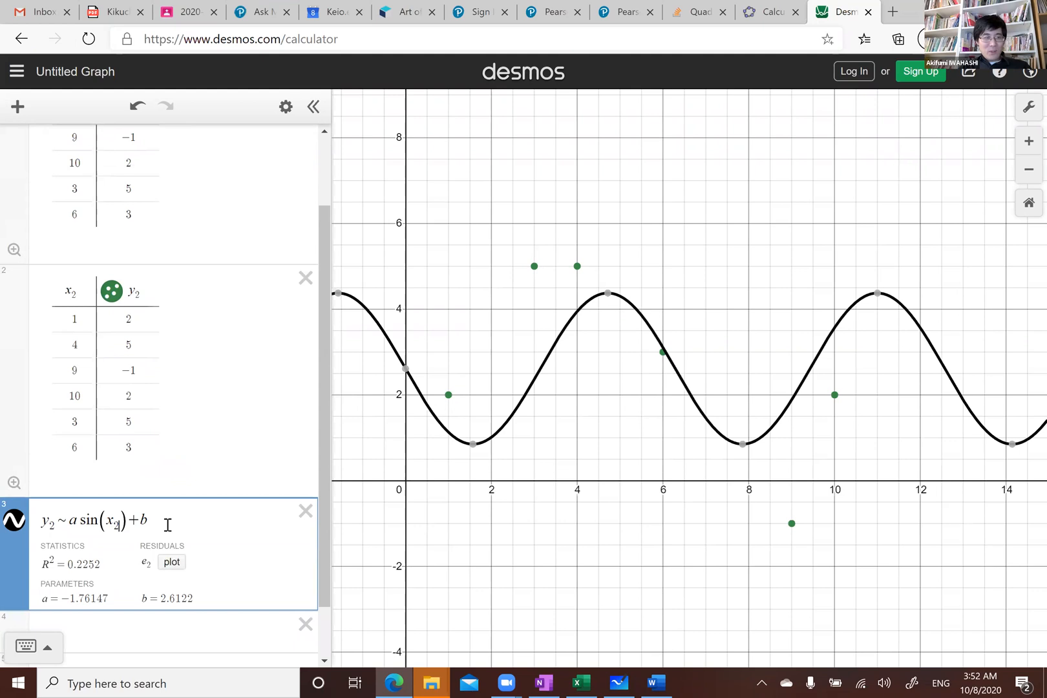
{"action": "type", "text": "/c"}
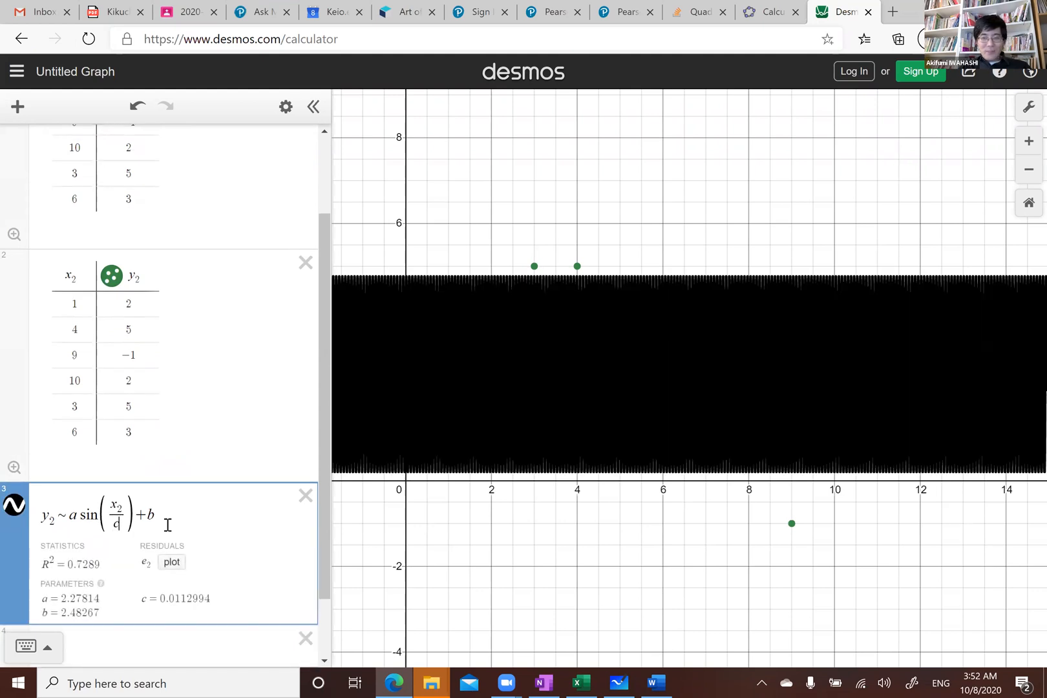
{"action": "key", "text": "BackSpace"}
{"action": "type", "text": "b"}
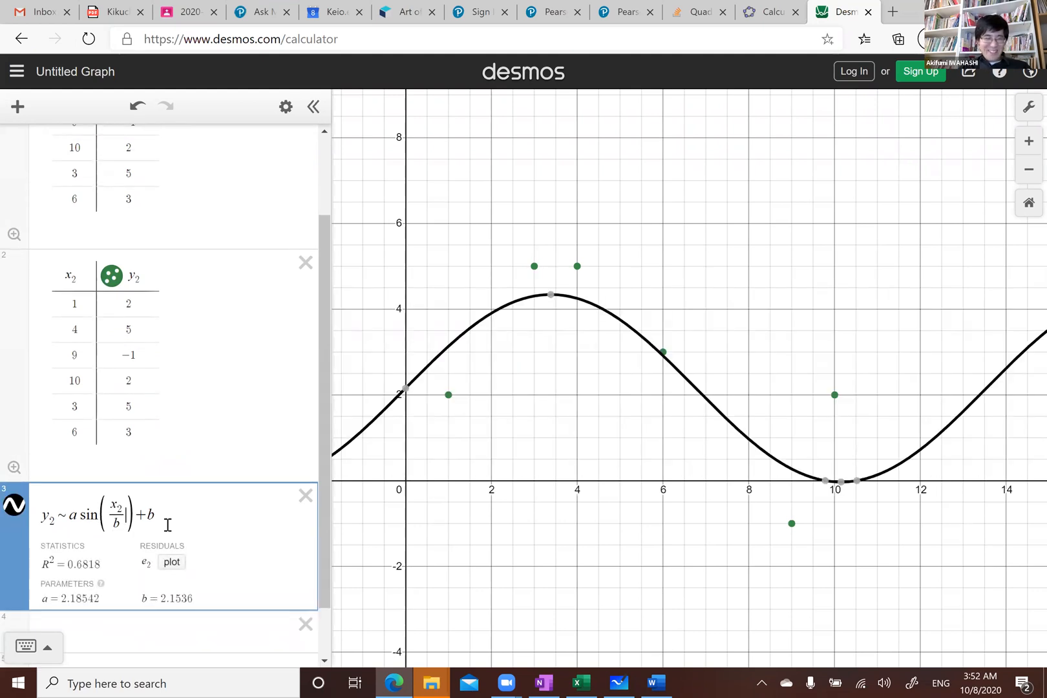
{"action": "key", "text": "Right"}
{"action": "type", "text": "-c"}
{"action": "key", "text": "Right"}
{"action": "key", "text": "Right"}
{"action": "key", "text": "Right"}
{"action": "key", "text": "BackSpace"}
{"action": "type", "text": "d"}
{"action": "key", "text": "Return"}
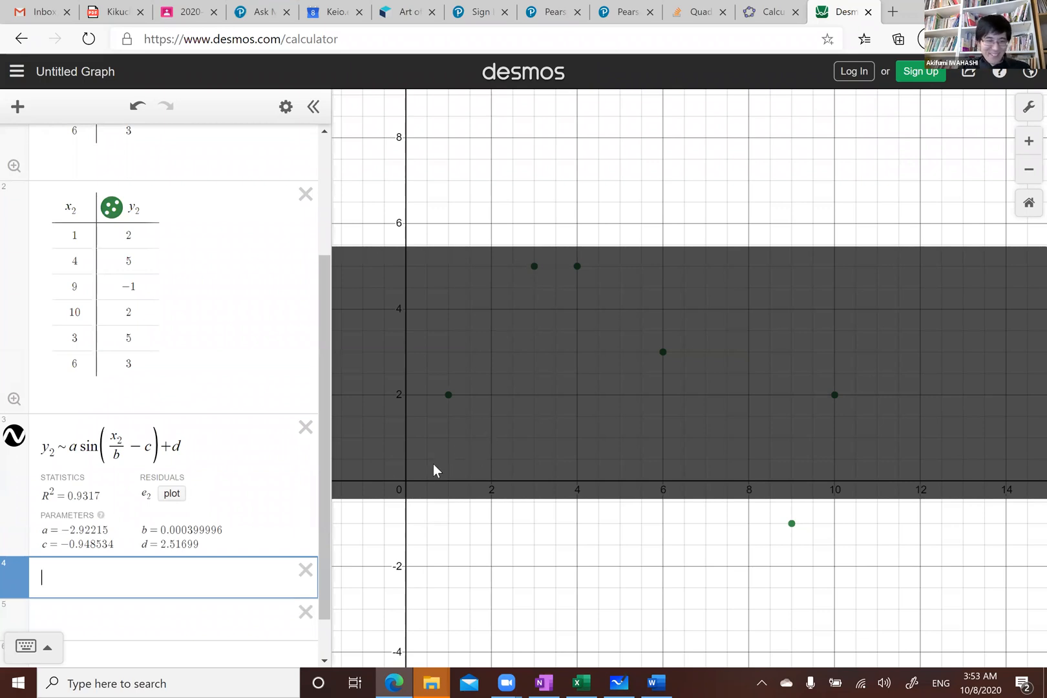
Set the divisor inside the sine to 1, giving y₂ ~ a sin(x₂/1 − c) + d
{"action": "left_click", "coordinate": [151, 452]}
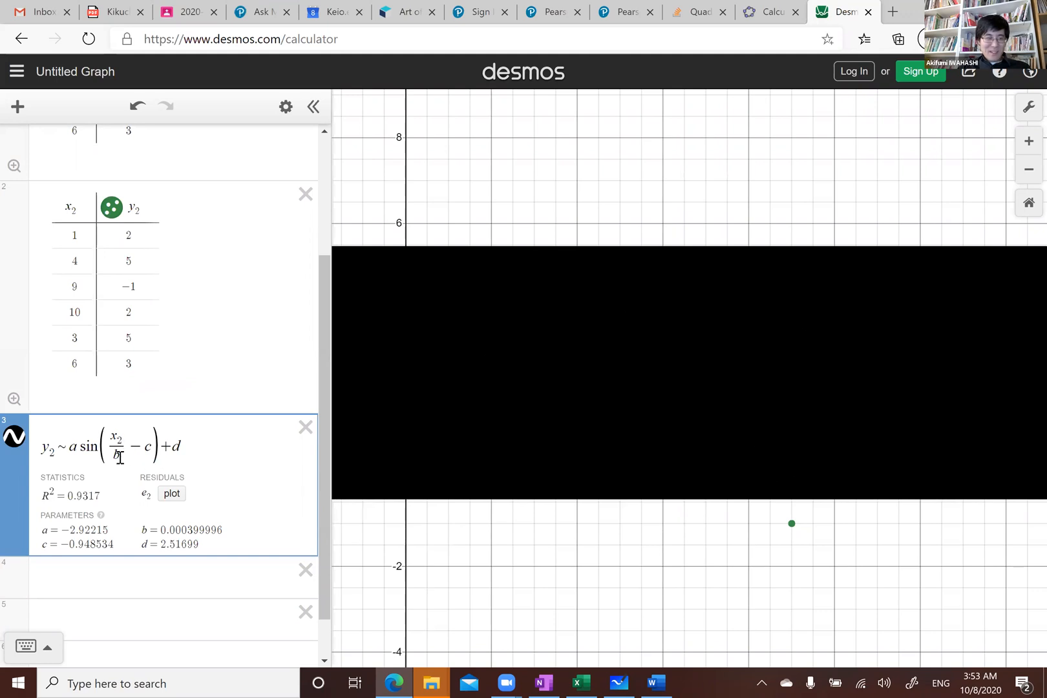
{"action": "key", "text": "BackSpace"}
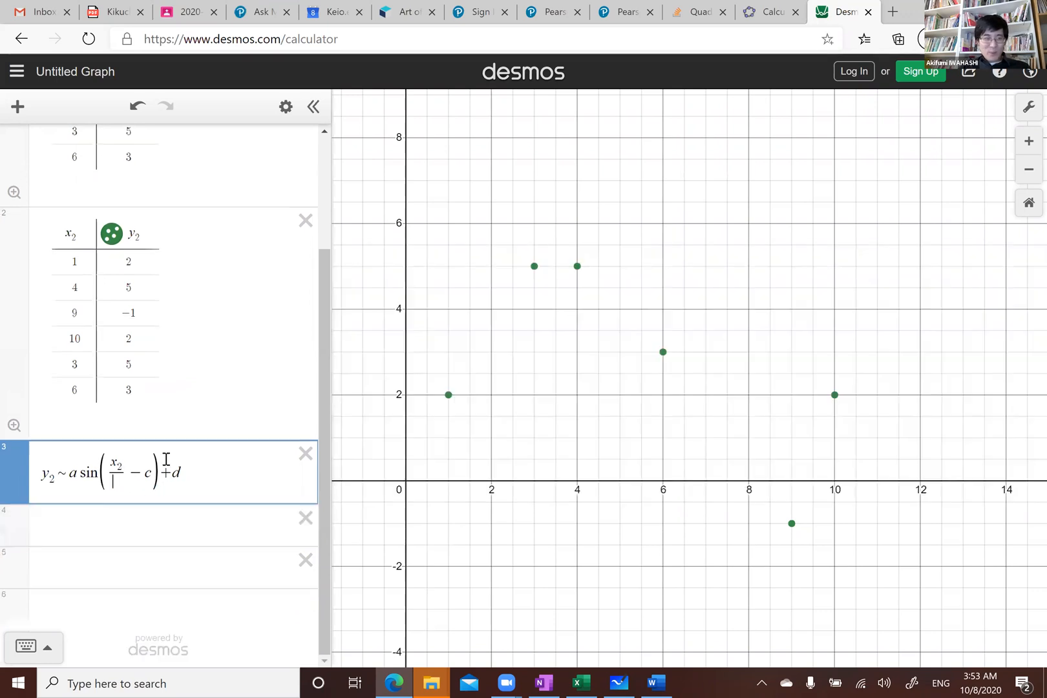
{"action": "type", "text": "1"}
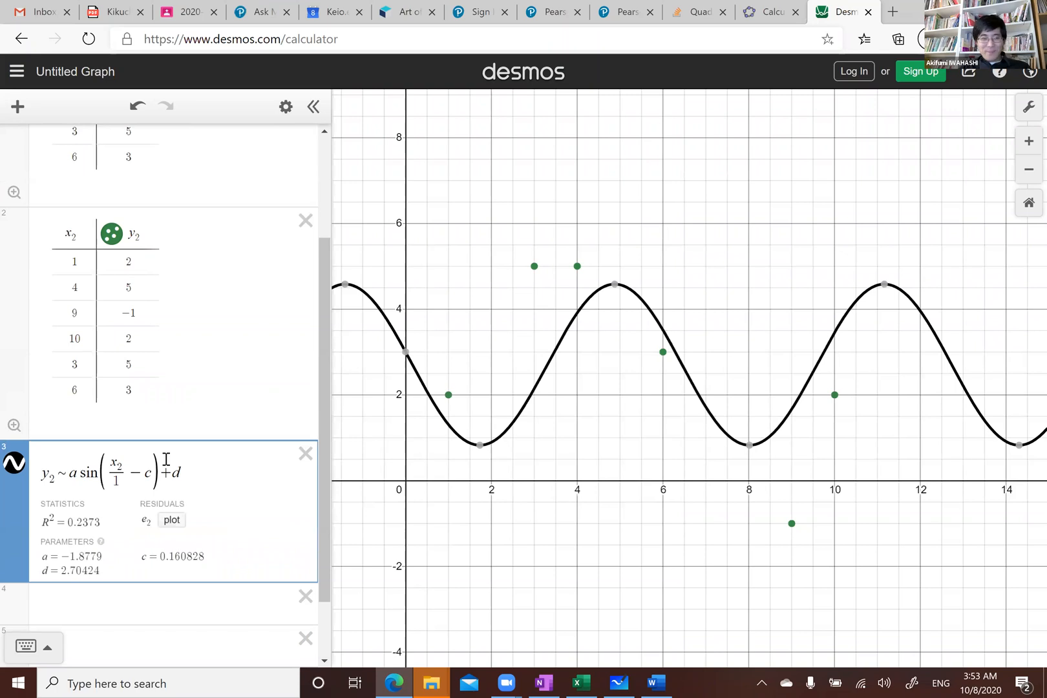
{"action": "key", "text": "Return"}
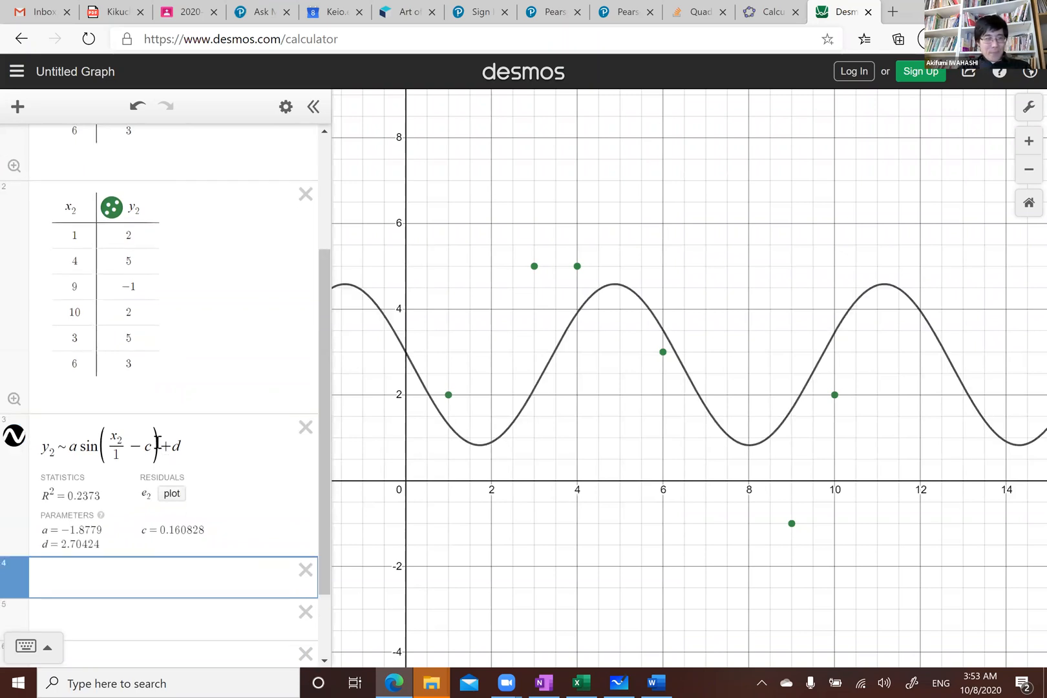
Replace the sine model with the exponential regression y₂ ~ pe^(rx₂) + c
{"action": "left_click", "coordinate": [146, 448]}
{"action": "left_click", "coordinate": [188, 449]}
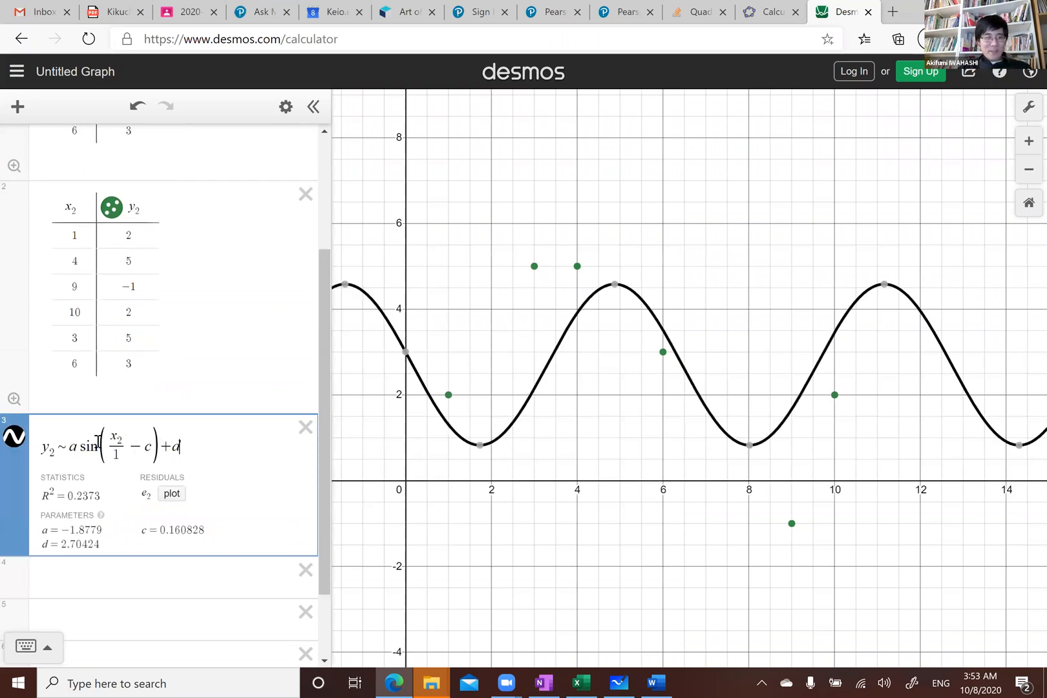
{"action": "left_click_drag", "start_coordinate": [69, 447], "coordinate": [183, 447]}
{"action": "left_click", "coordinate": [181, 448]}
{"action": "left_click", "coordinate": [77, 438], "text": "shift"}
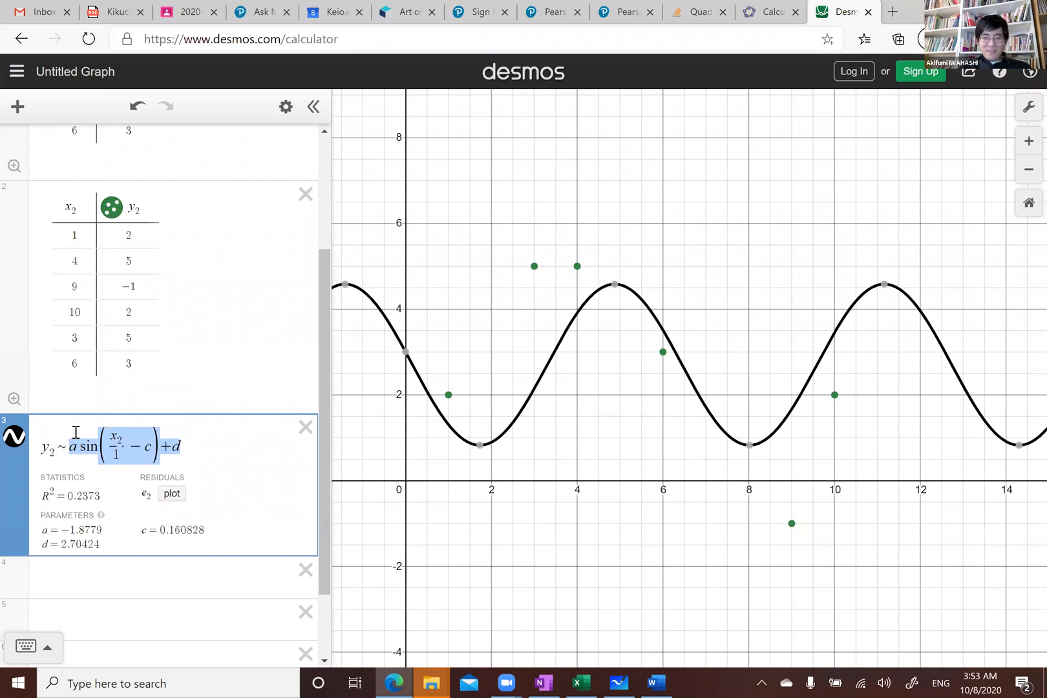
{"action": "key", "text": "BackSpace"}
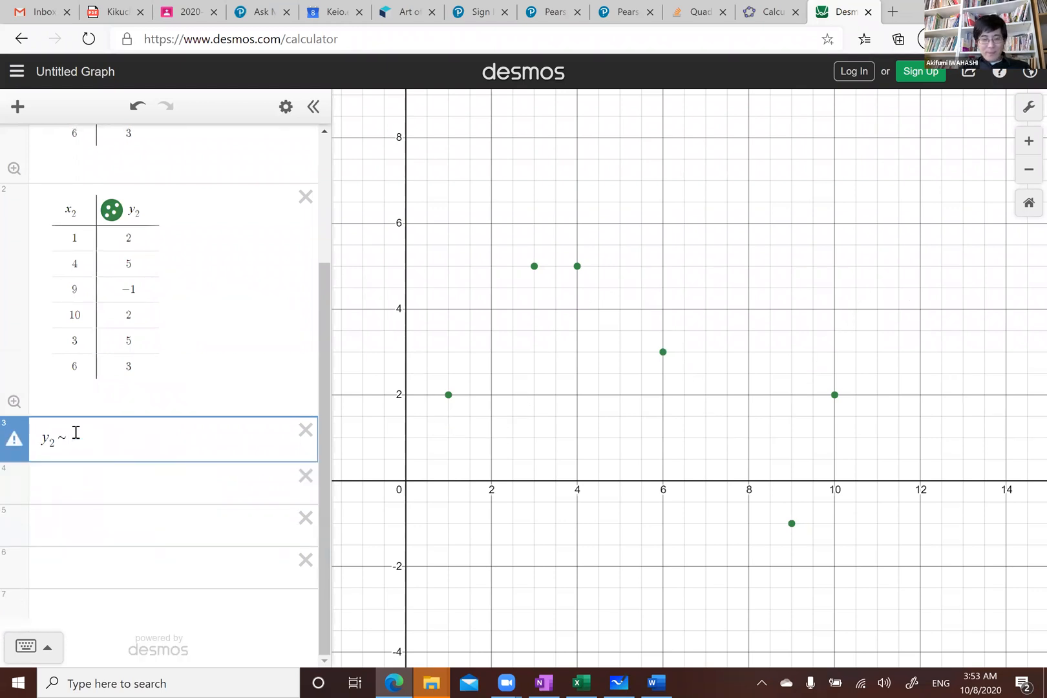
{"action": "type", "text": "pe"}
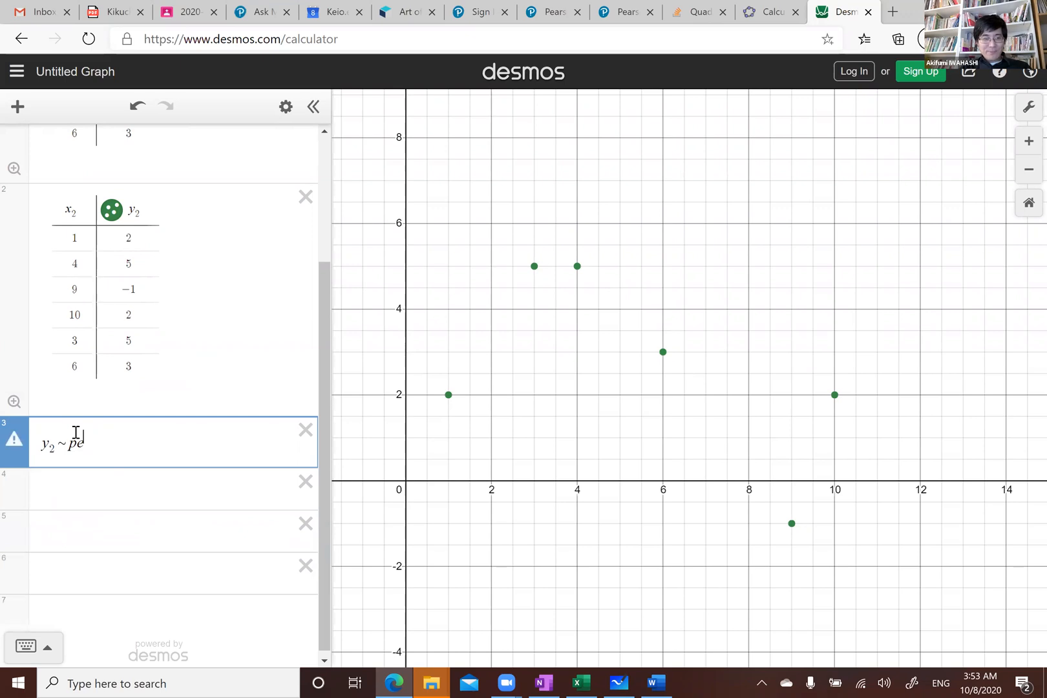
{"action": "type", "text": "^r"}
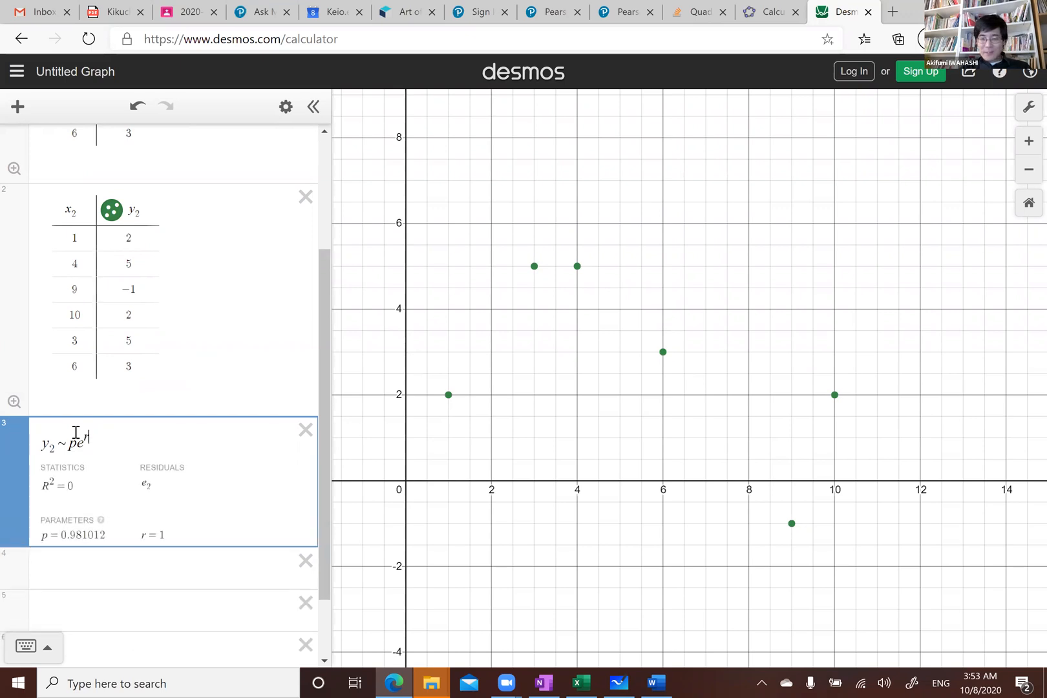
{"action": "type", "text": "x_2"}
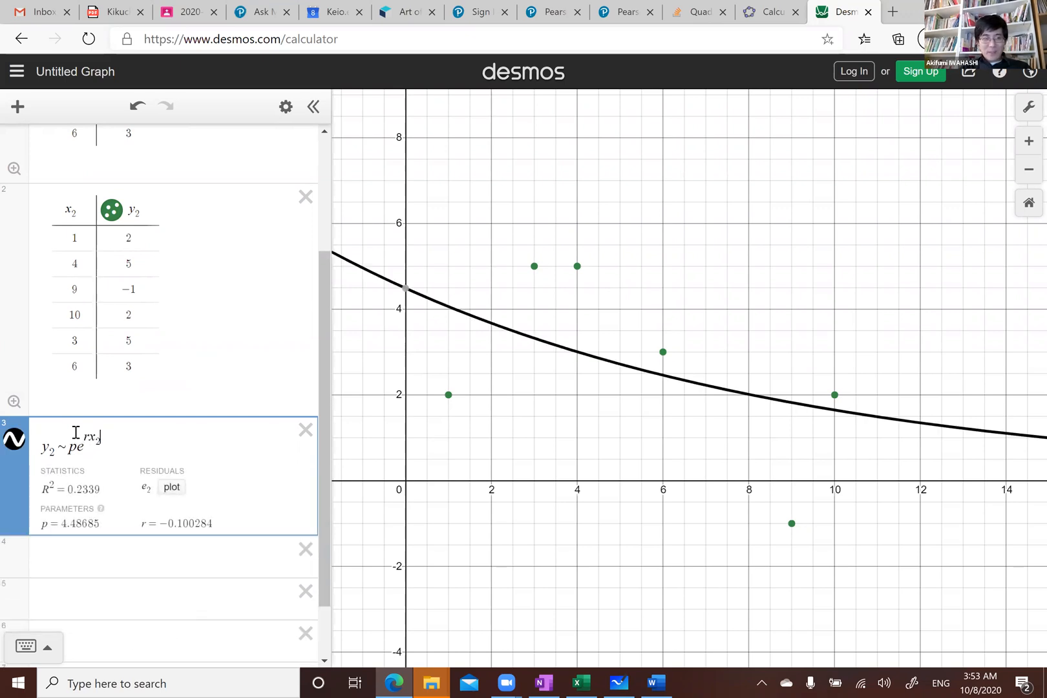
{"action": "key", "text": "Right"}
{"action": "type", "text": "+c"}
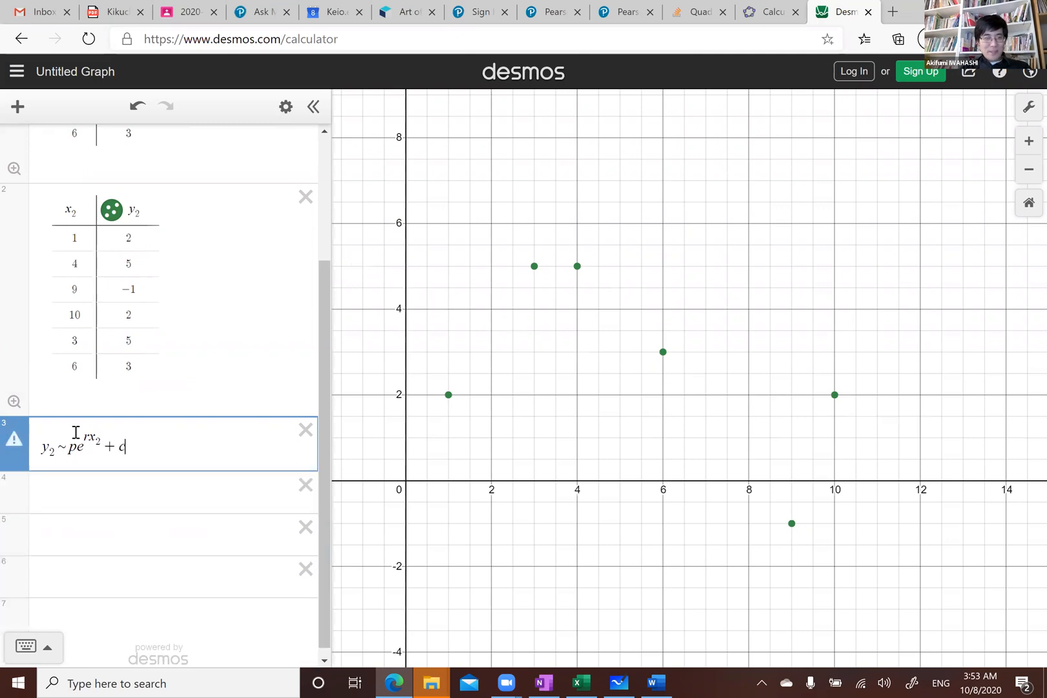
{"action": "key", "text": "Return"}
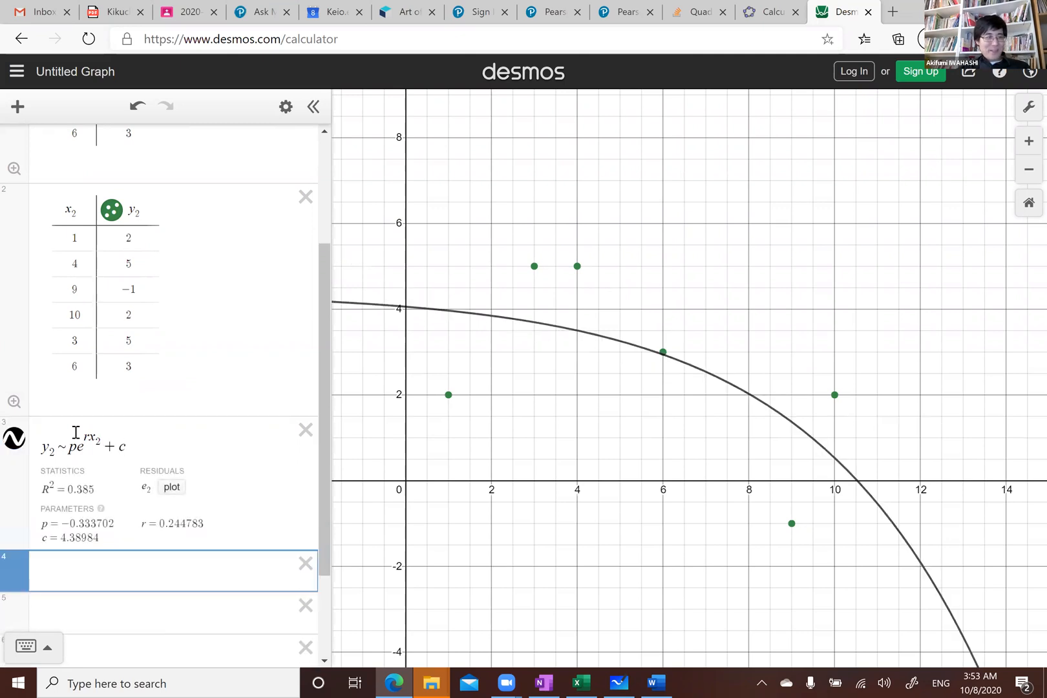
{"action": "left_click_drag", "start_coordinate": [68, 447], "coordinate": [138, 431]}
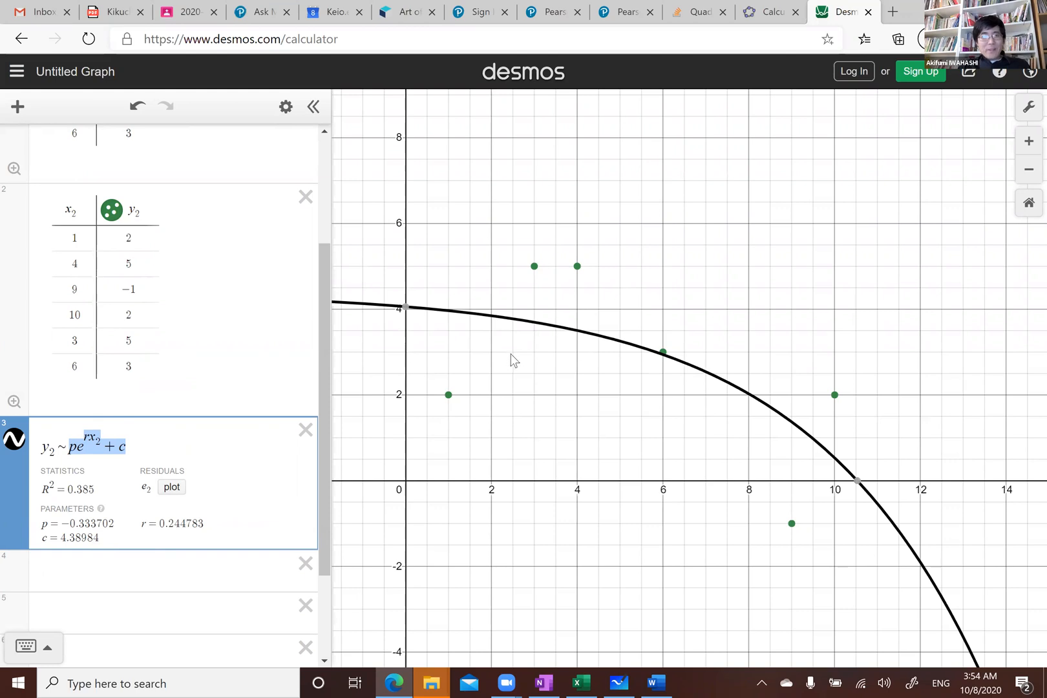
{"action": "scroll", "coordinate": [264, 283], "scroll_direction": "up", "scroll_amount": 3}
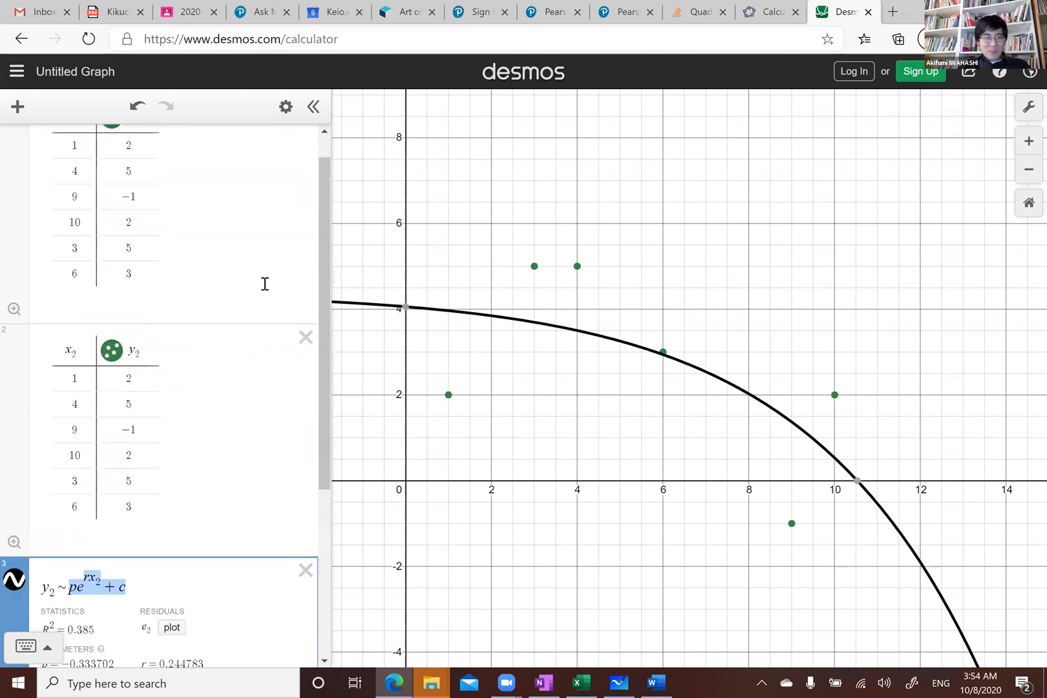